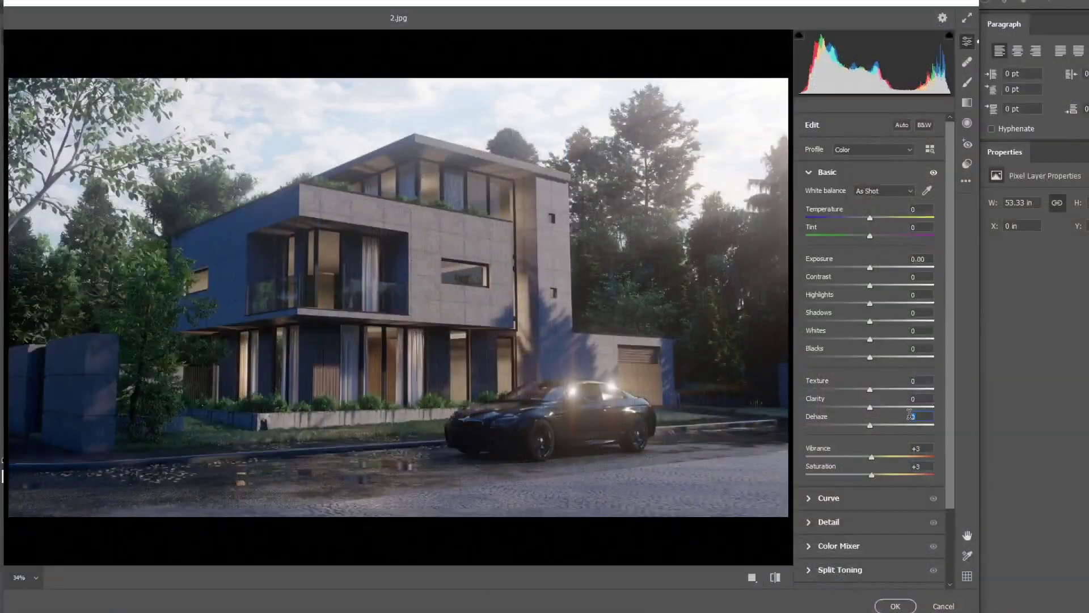
Set the render's Clarity to 50 and raise its Texture in Camera Raw.
{"action": "left_click", "coordinate": [919, 399]}
{"action": "type", "text": "50"}
{"action": "left_click_drag", "start_coordinate": [868, 390], "coordinate": [882, 390]}
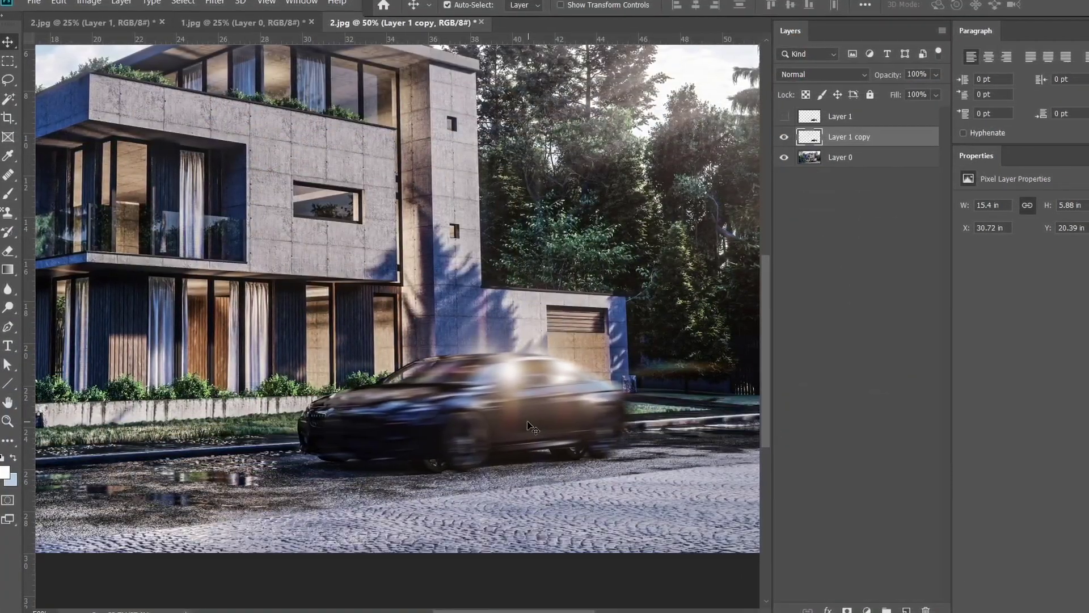
Lower the opacity of the blurred car copy on Layer 1 copy.
{"action": "left_click", "coordinate": [936, 74]}
{"action": "left_click_drag", "start_coordinate": [944, 91], "coordinate": [908, 93]}
{"action": "left_click_drag", "start_coordinate": [907, 93], "coordinate": [926, 95]}
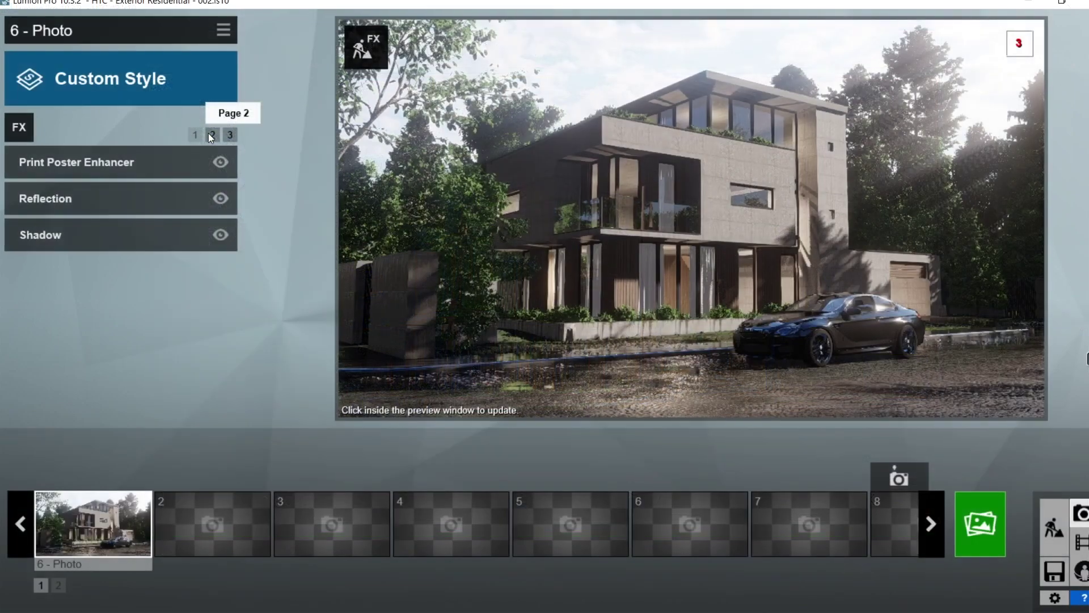
Switch to Lumion, review the photo's three effect pages with an updated preview, and set the God Rays length to 0.4.
{"action": "left_click", "coordinate": [192, 133]}
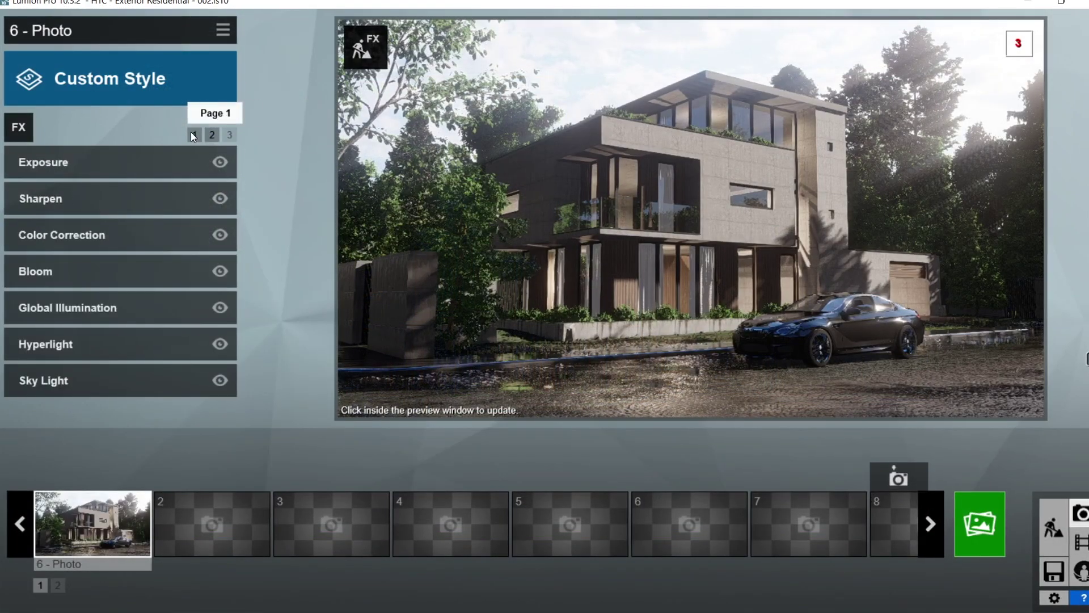
{"action": "left_click", "coordinate": [209, 134]}
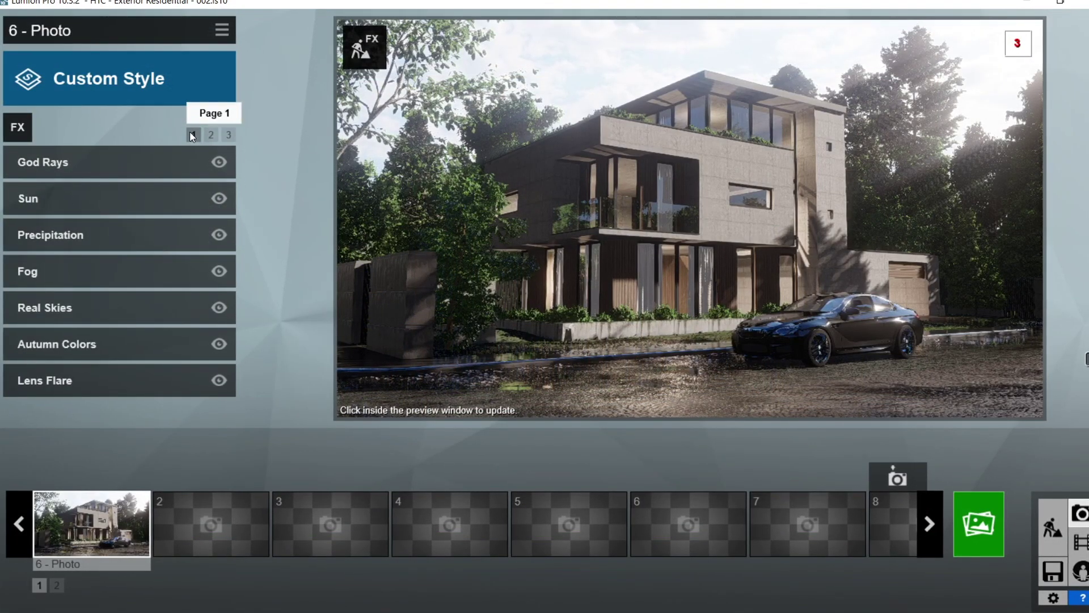
{"action": "left_click", "coordinate": [226, 135]}
{"action": "left_click", "coordinate": [455, 196]}
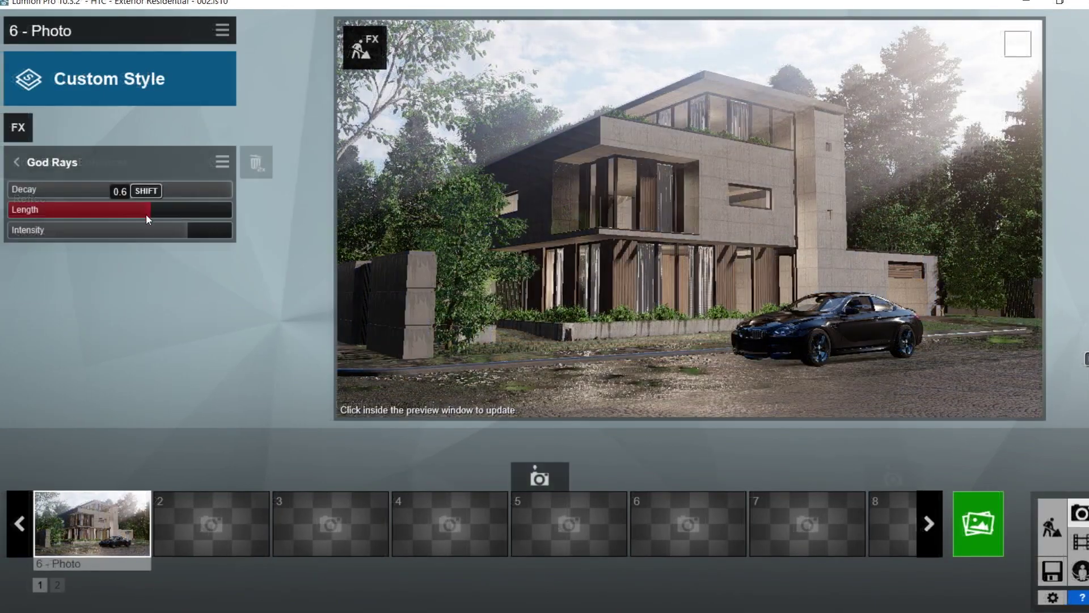
{"action": "left_click_drag", "start_coordinate": [146, 213], "coordinate": [83, 215]}
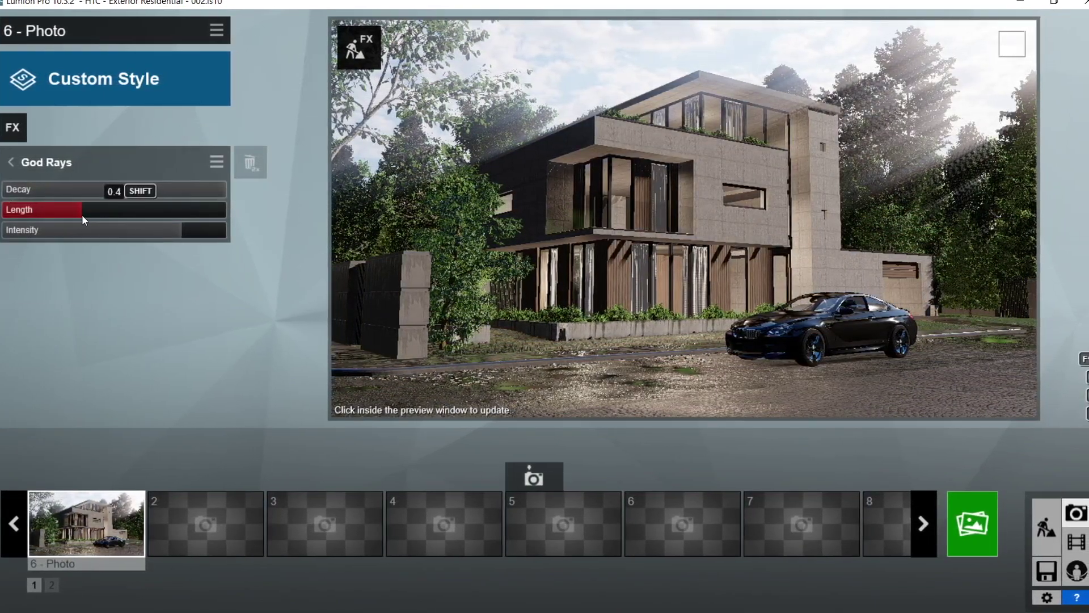
Find the HTC 02 Lumion Exterior Model in the Gumroad store and check it out for US$0.
{"action": "scroll", "coordinate": [1004, 368], "scroll_direction": "down", "scroll_amount": 4}
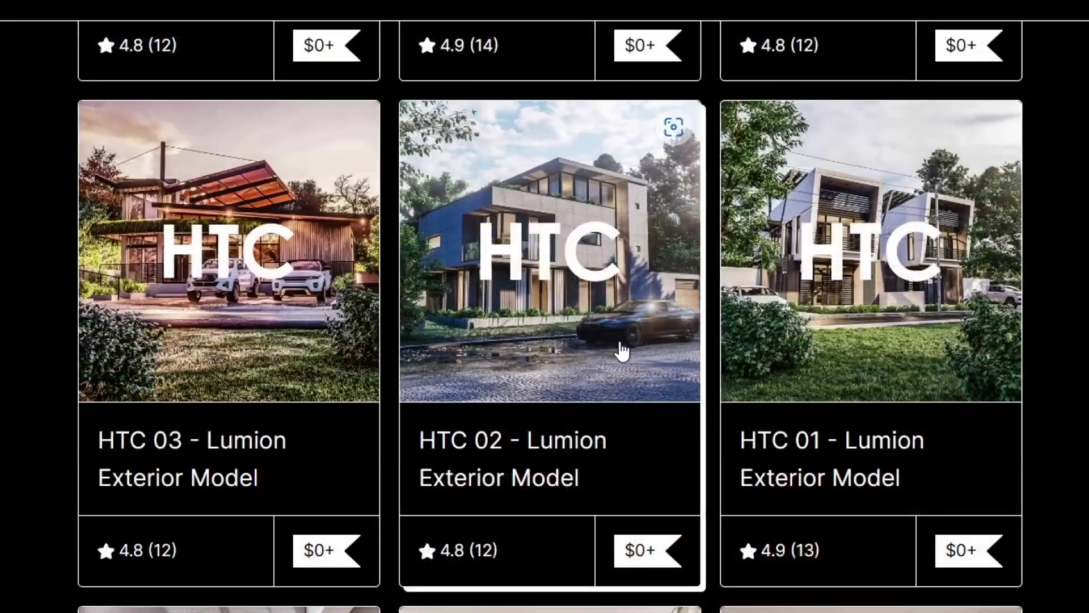
{"action": "left_click", "coordinate": [522, 348]}
{"action": "scroll", "coordinate": [995, 315], "scroll_direction": "up", "scroll_amount": 5}
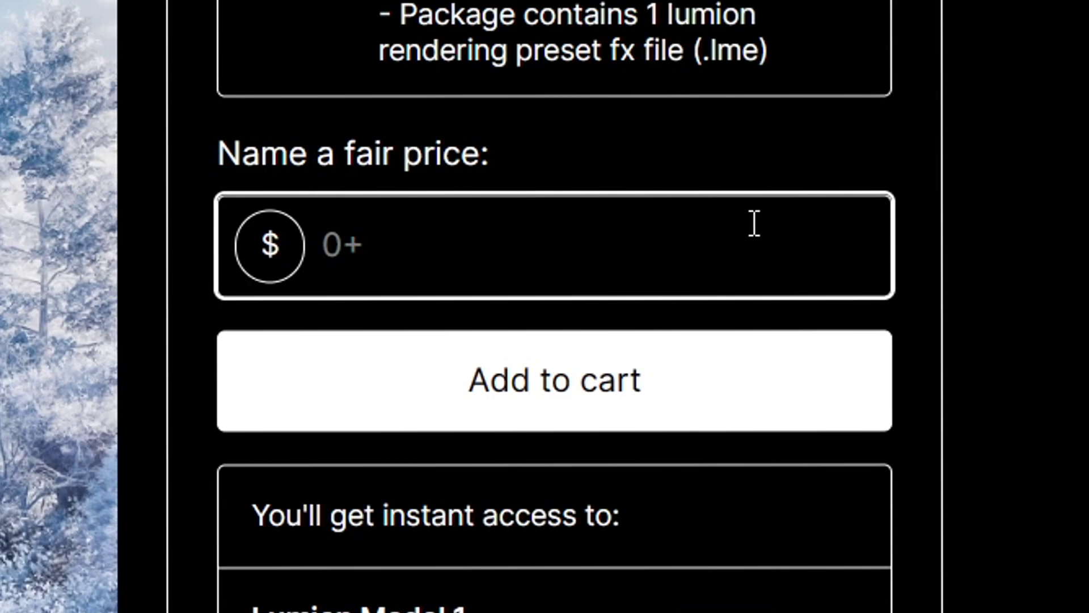
{"action": "left_click", "coordinate": [879, 283]}
{"action": "type", "text": "9494,949"}
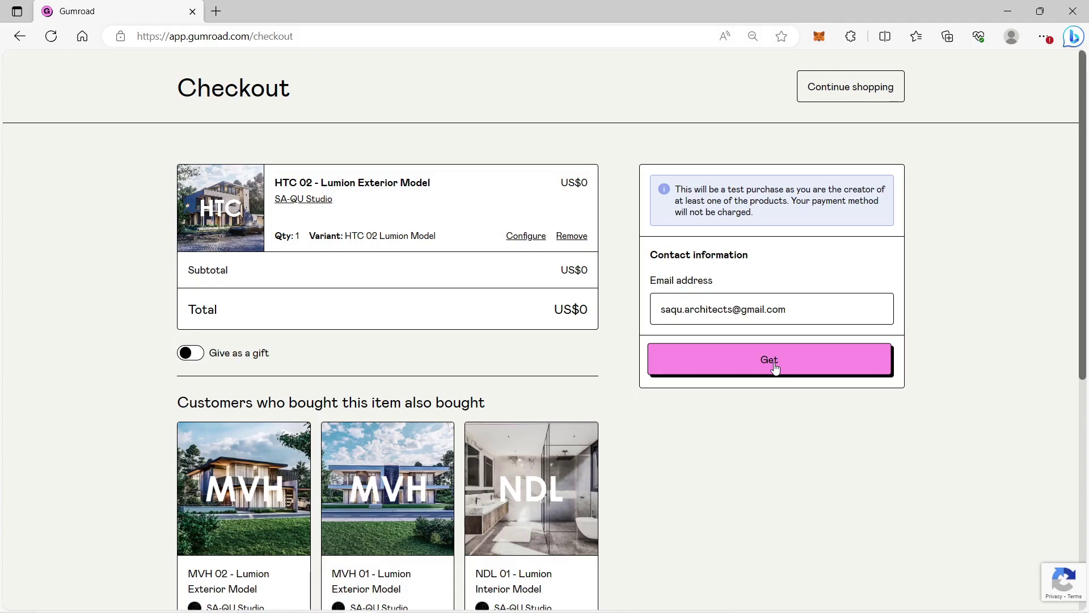
{"action": "left_click", "coordinate": [775, 366]}
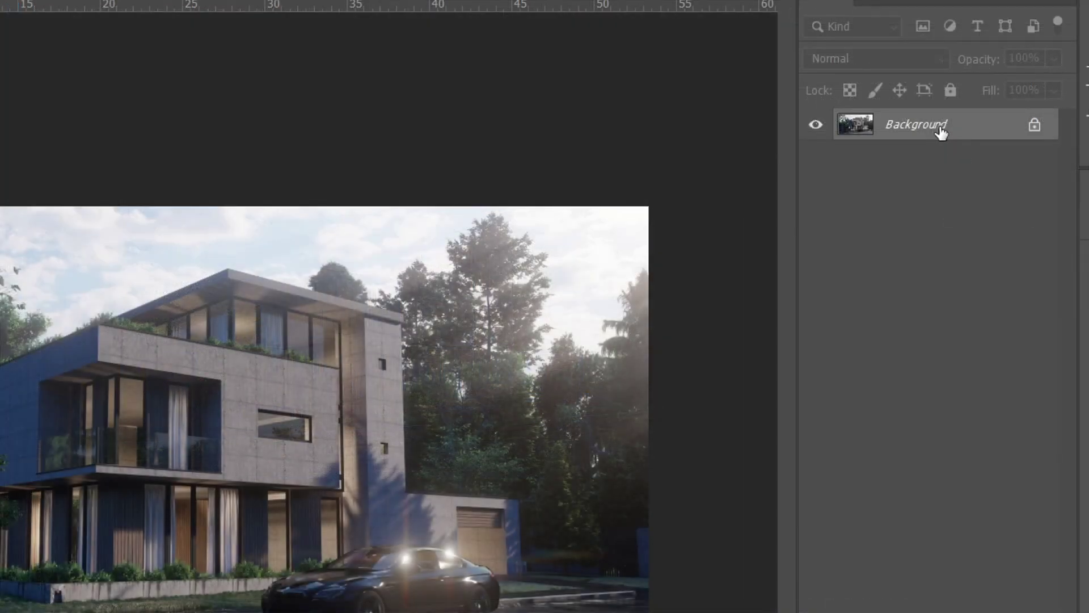
Convert the locked Background of 2.jpg in Photoshop into an editable layer named Layer 0.
{"action": "double_click", "coordinate": [941, 131]}
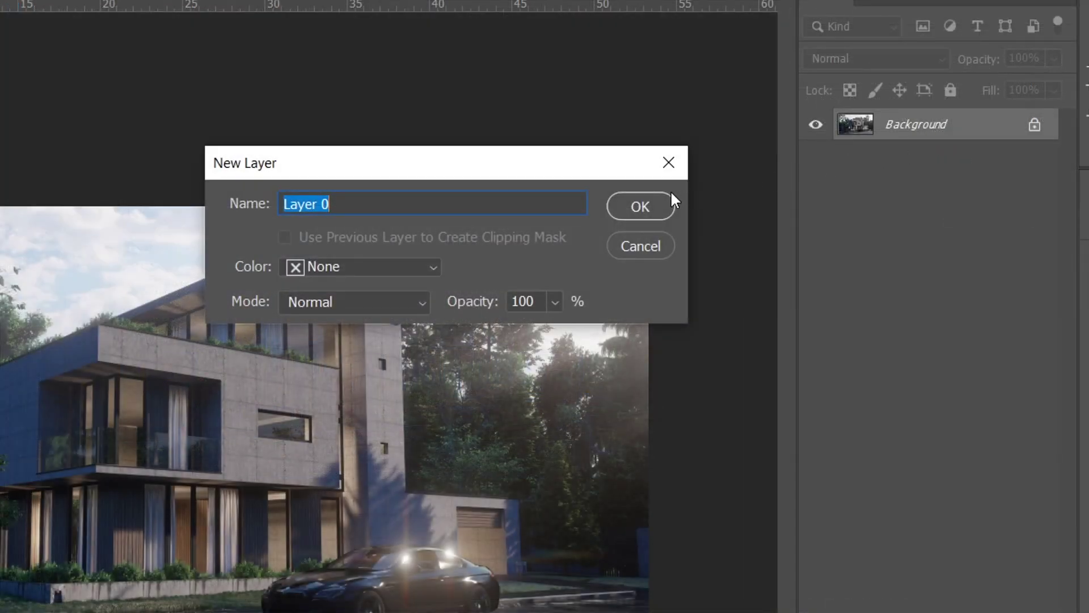
{"action": "left_click", "coordinate": [658, 200]}
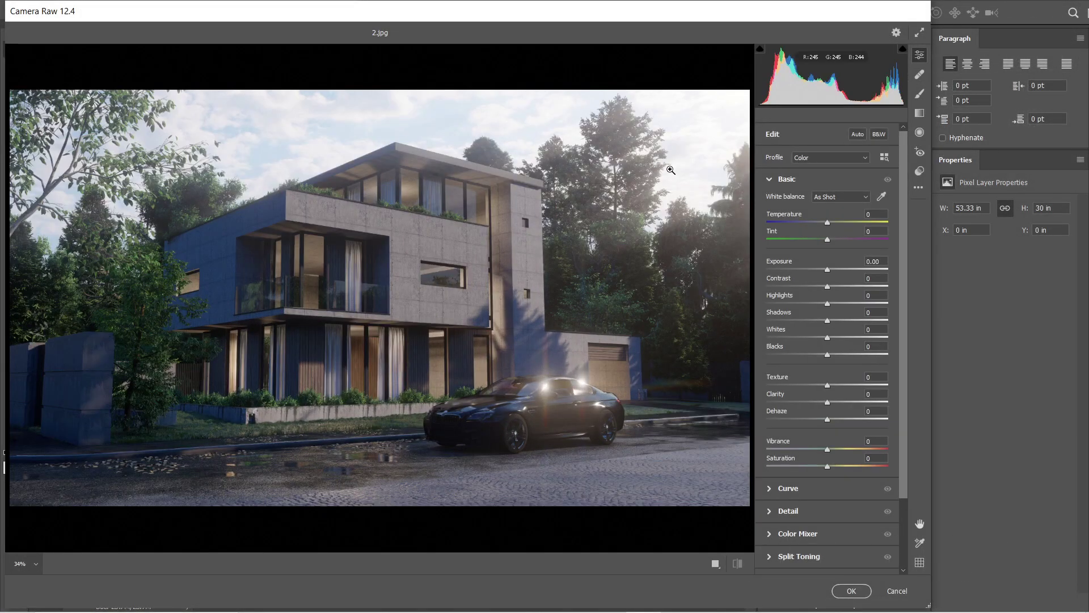
In the Camera Raw Filter, set Saturation and Vibrance to +3, Dehaze to +25, Clarity to +50 and Texture to +24.
{"action": "left_click_drag", "start_coordinate": [880, 458], "coordinate": [861, 459]}
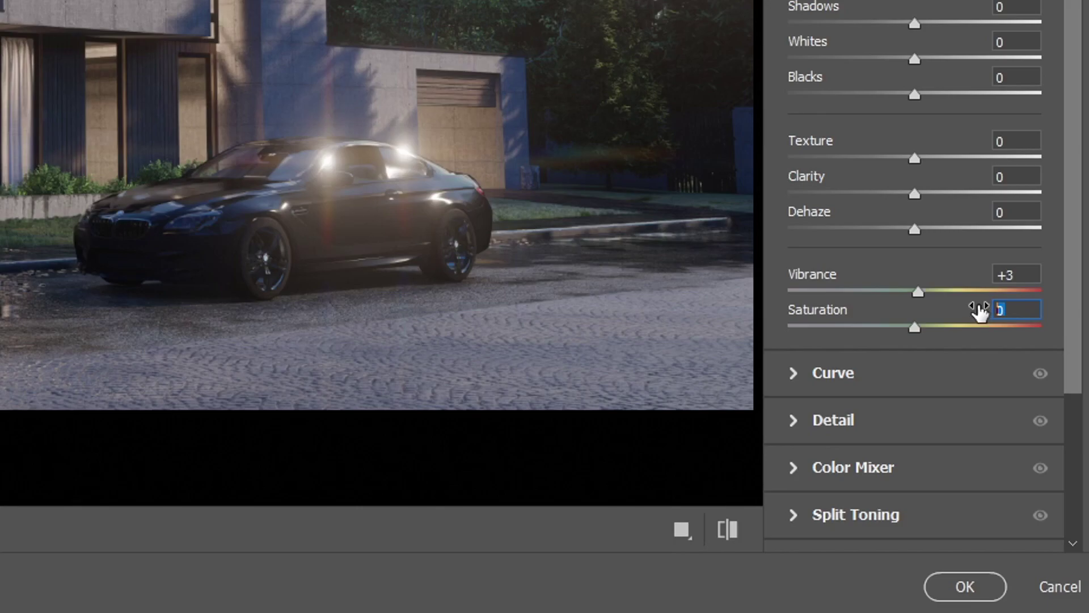
{"action": "type", "text": "3"}
{"action": "left_click", "coordinate": [1003, 212]}
{"action": "type", "text": "25"}
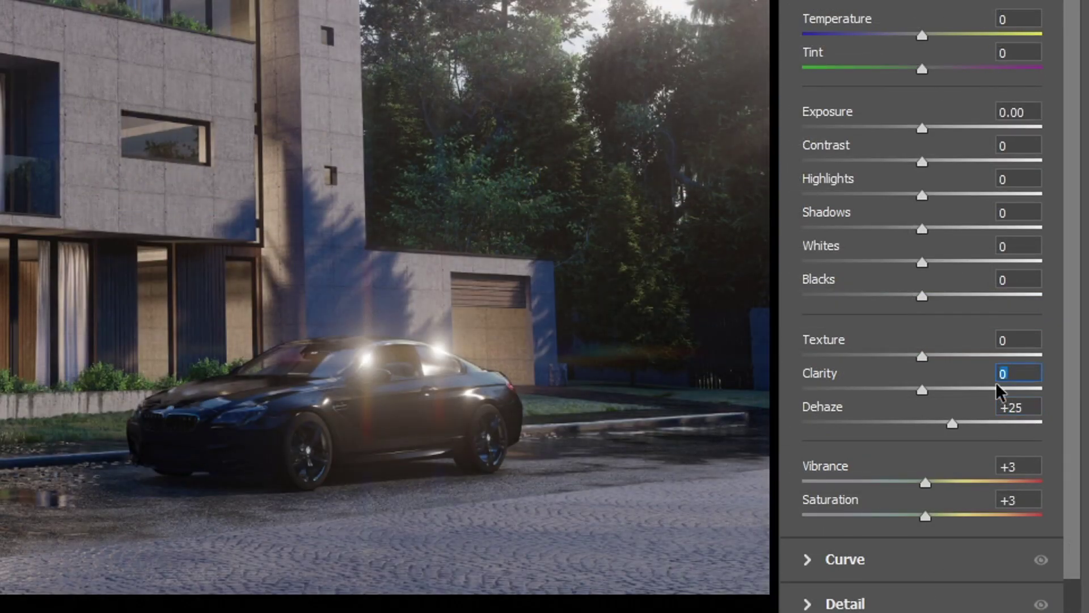
{"action": "type", "text": "50"}
{"action": "left_click", "coordinate": [950, 356]}
{"action": "left_click_drag", "start_coordinate": [950, 388], "coordinate": [951, 390]}
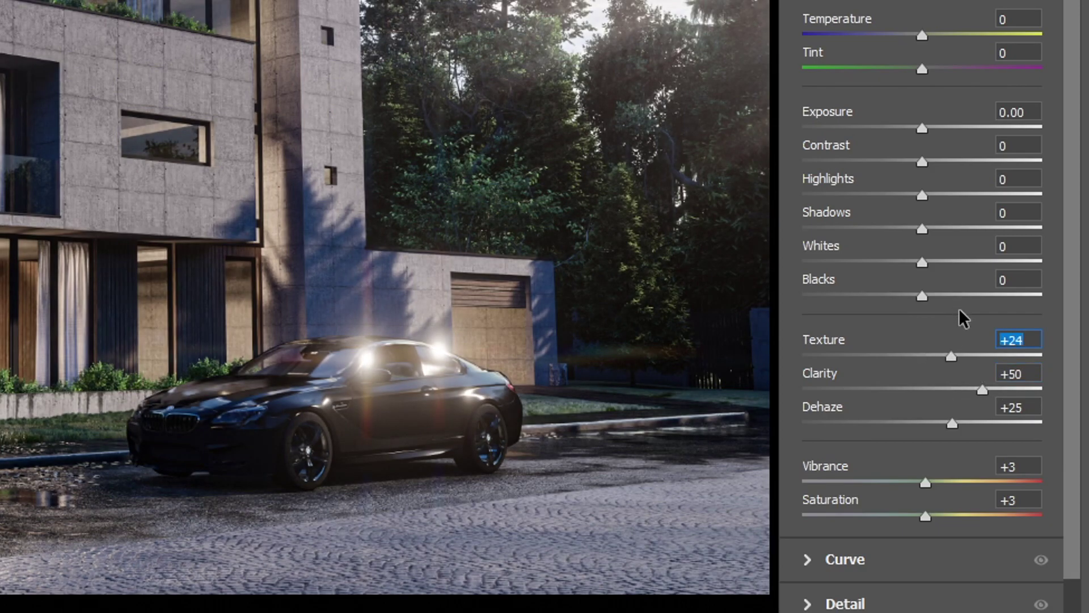
Set Blacks to +23, Whites to +7, Shadows to +19, Highlights to +18, Contrast to +2 and Exposure to +0.15, and apply the Camera Raw changes.
{"action": "left_click", "coordinate": [950, 296]}
{"action": "mouse_move", "coordinate": [923, 263]}
{"action": "left_mouse_down"}
{"action": "mouse_move", "coordinate": [858, 266]}
{"action": "mouse_move", "coordinate": [929, 265]}
{"action": "left_mouse_up"}
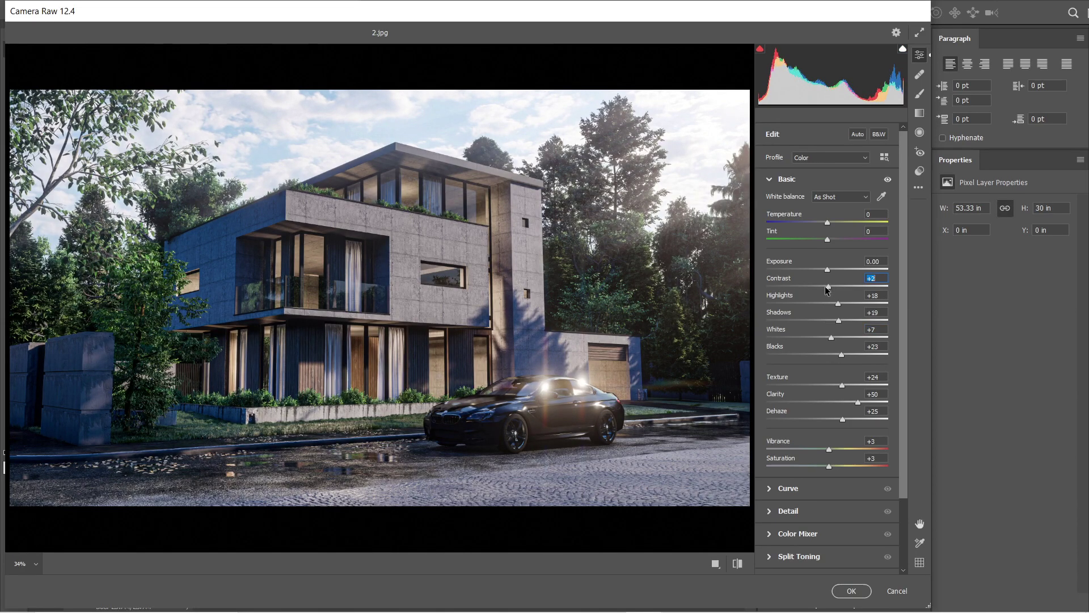
{"action": "key", "text": "shift+Tab"}
{"action": "key", "text": "Up"}
{"action": "key", "text": "Up"}
{"action": "key", "text": "Up"}
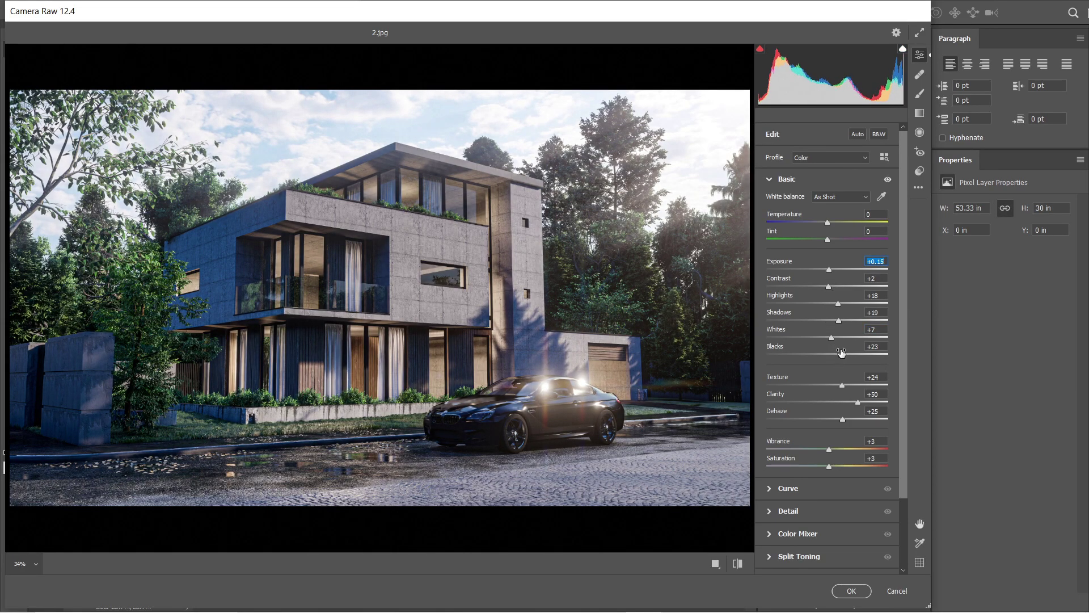
{"action": "left_click", "coordinate": [852, 590]}
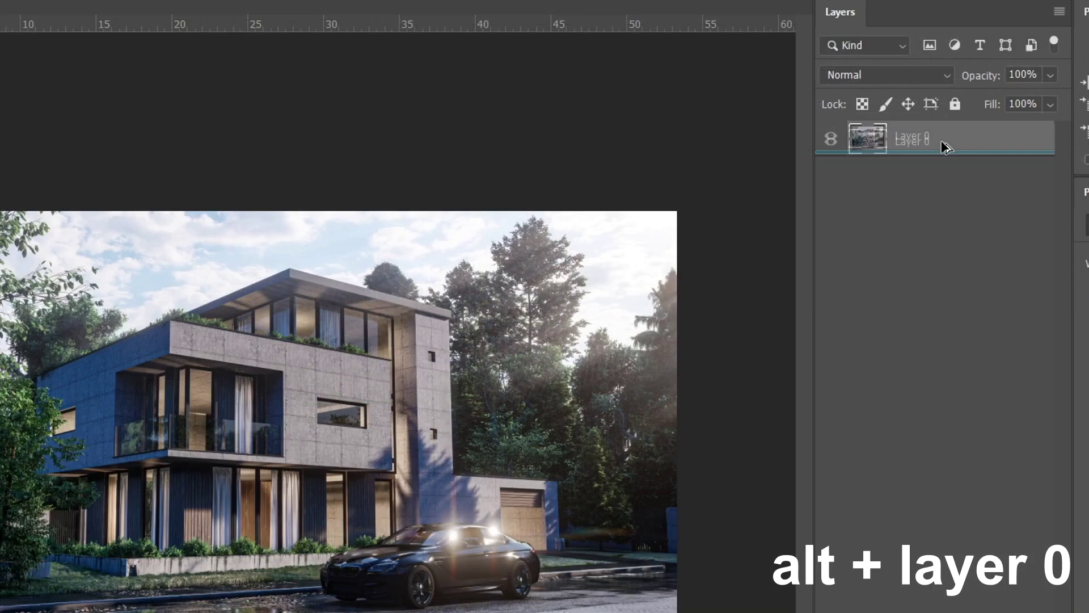
Duplicate Layer 0 and place the copy above the original in the layer stack.
{"action": "left_click_drag", "start_coordinate": [843, 127], "coordinate": [865, 145]}
{"action": "left_click_drag", "start_coordinate": [976, 174], "coordinate": [973, 173]}
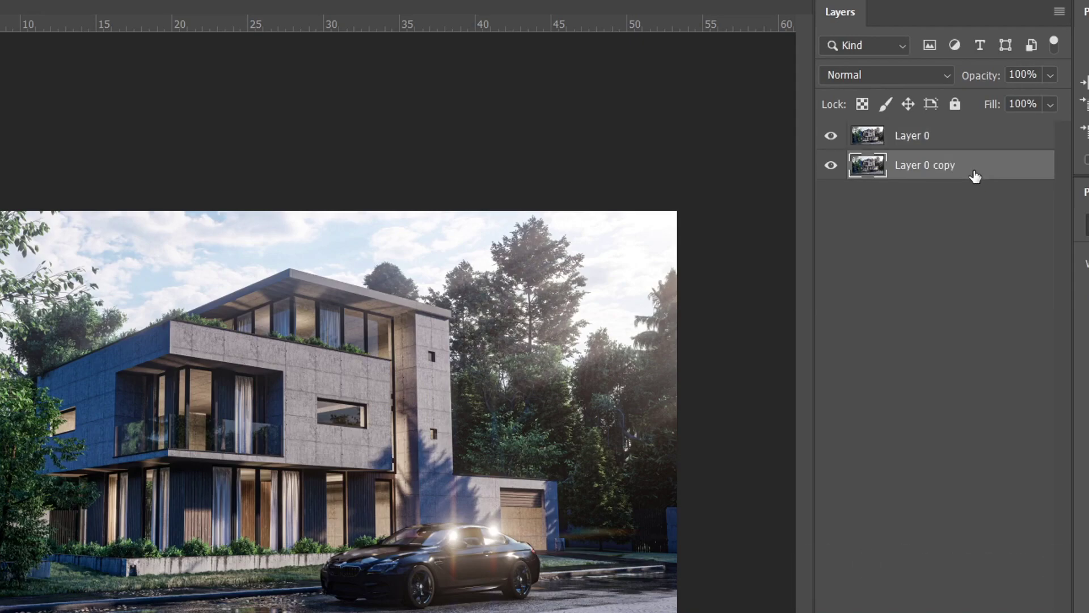
{"action": "left_click_drag", "start_coordinate": [942, 169], "coordinate": [958, 137]}
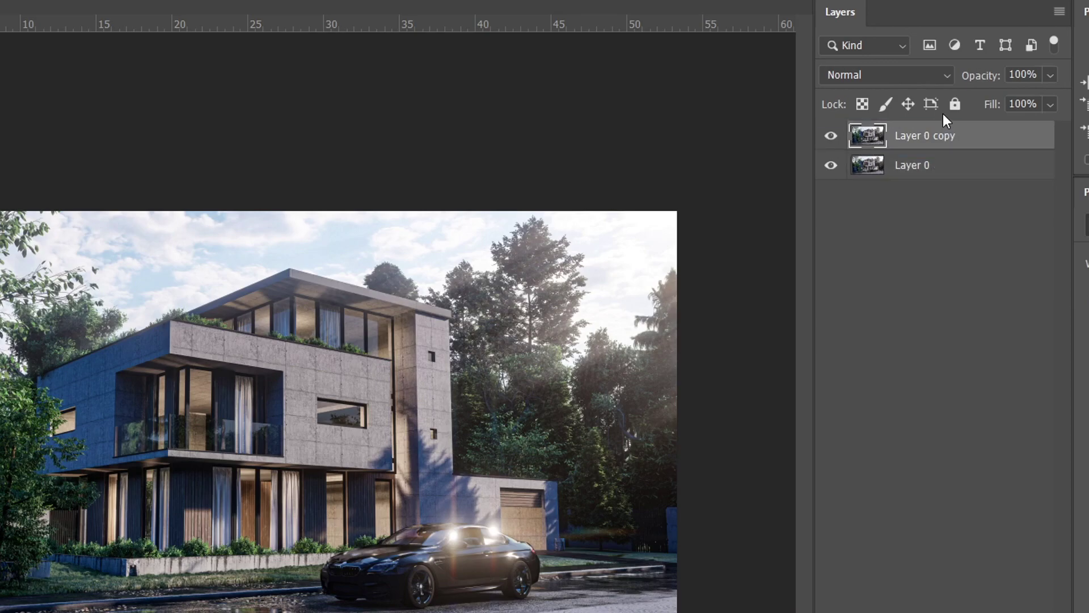
Set Layer 0 copy to the Soft Light blend mode at 38% opacity.
{"action": "left_click", "coordinate": [913, 76]}
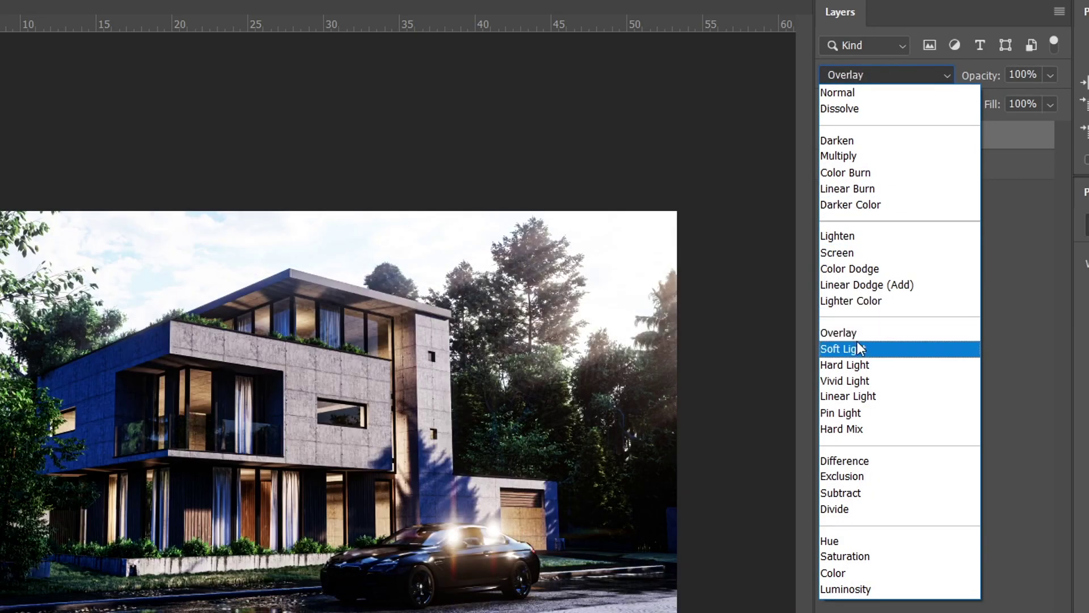
{"action": "left_click", "coordinate": [850, 348]}
{"action": "left_click_drag", "start_coordinate": [1049, 75], "coordinate": [998, 169]}
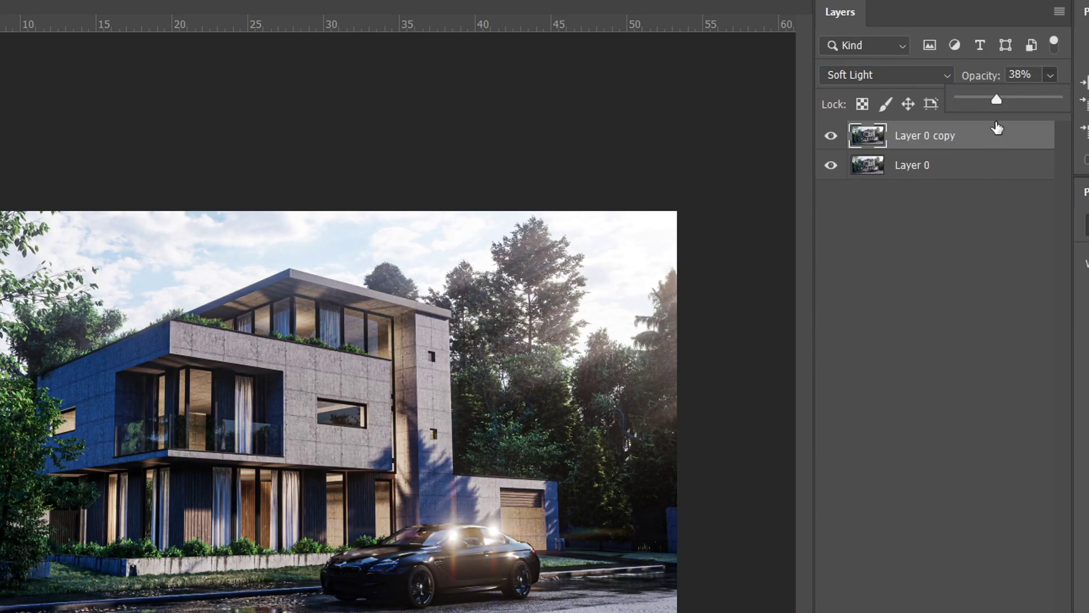
Apply a Gaussian Blur with a 5.0 pixel radius to Layer 0 copy.
{"action": "left_click", "coordinate": [215, 9]}
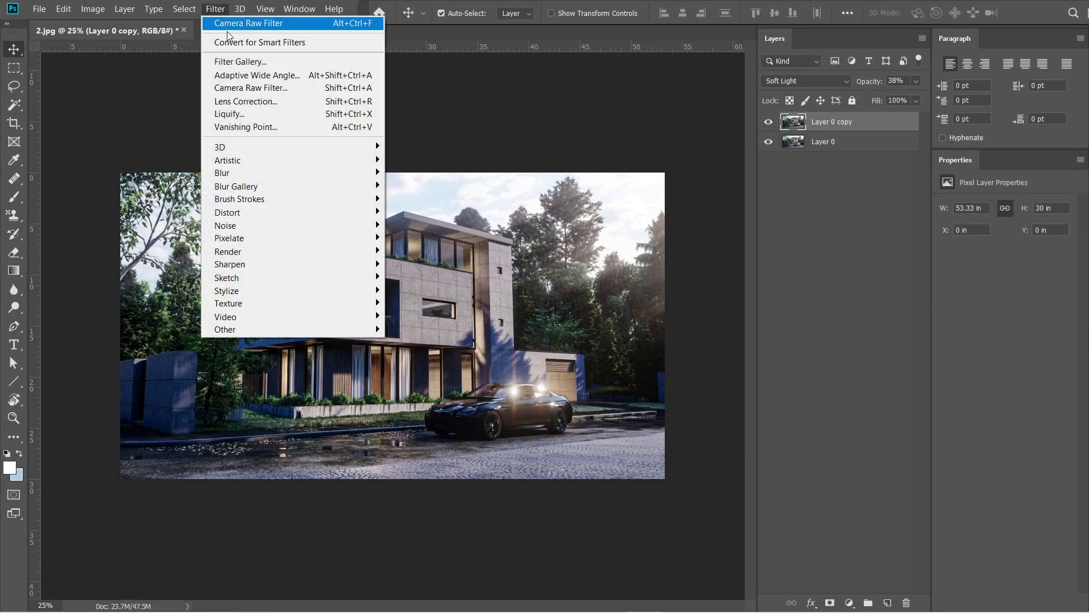
{"action": "mouse_move", "coordinate": [227, 172]}
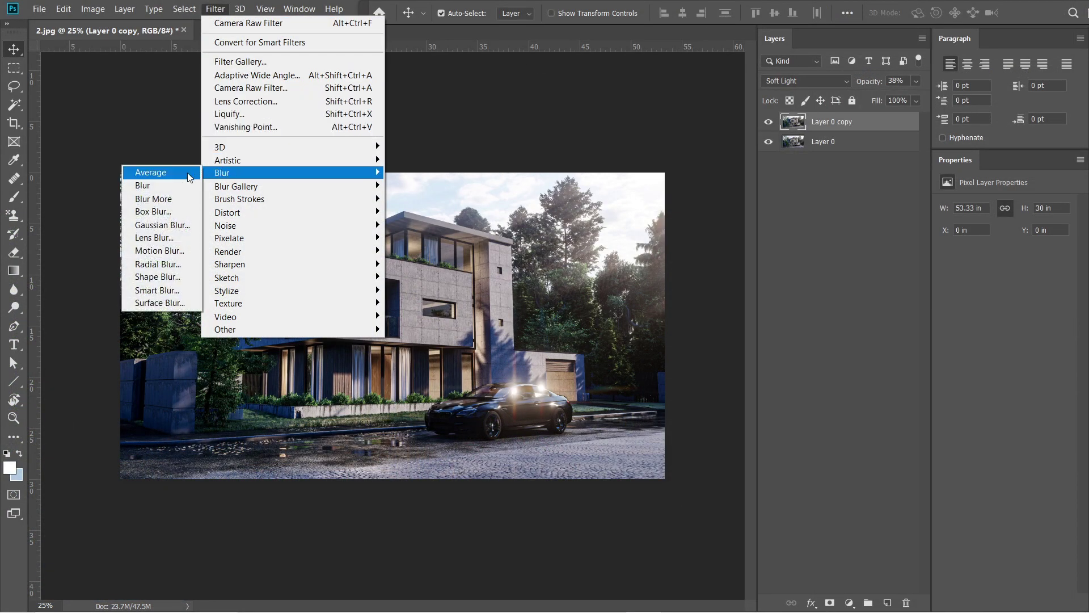
{"action": "left_click", "coordinate": [162, 225]}
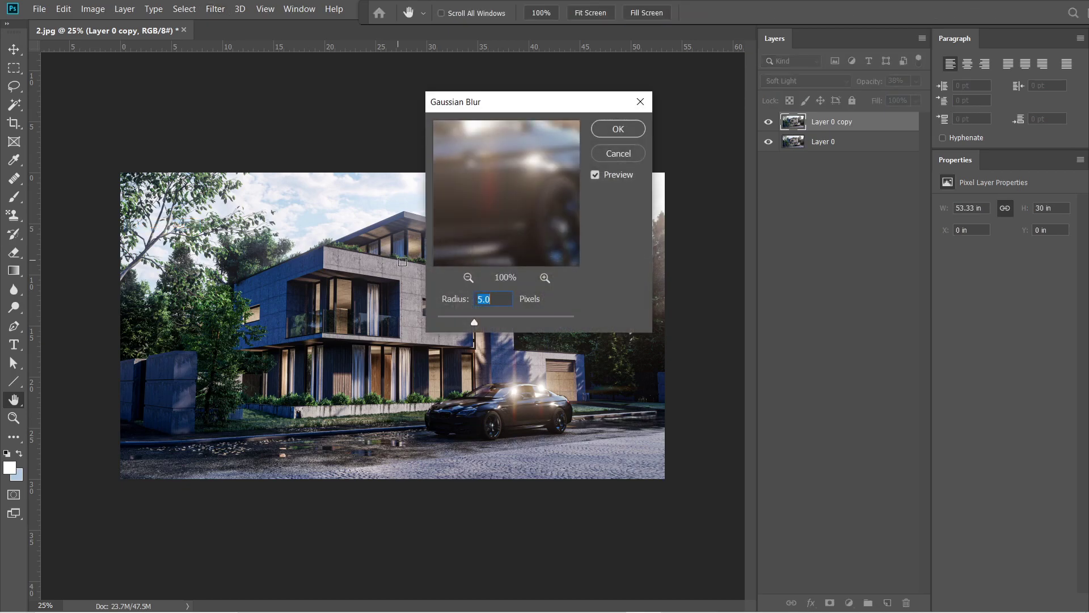
{"action": "left_click", "coordinate": [616, 130]}
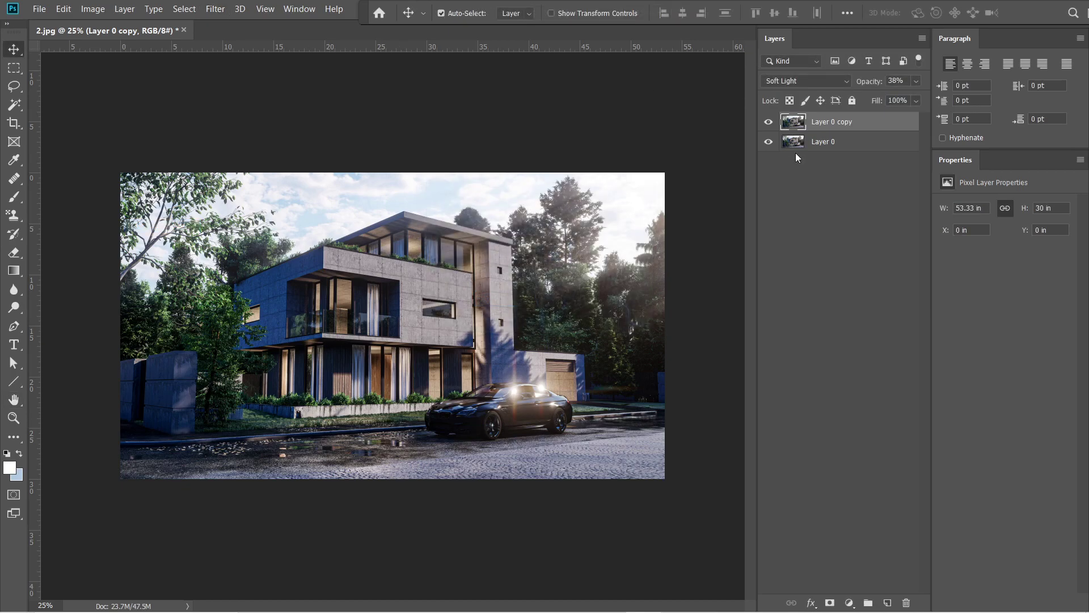
Stamp all visible layers into a new layer on top and desaturate it.
{"action": "key", "text": "ctrl+shift+alt+e"}
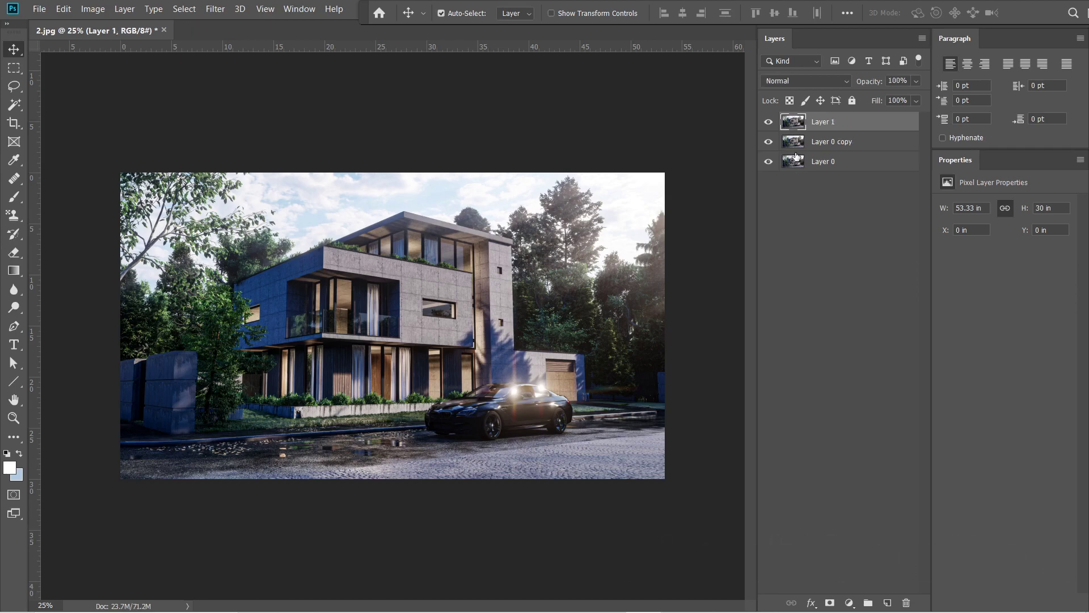
{"action": "key", "text": "ctrl+shift+u"}
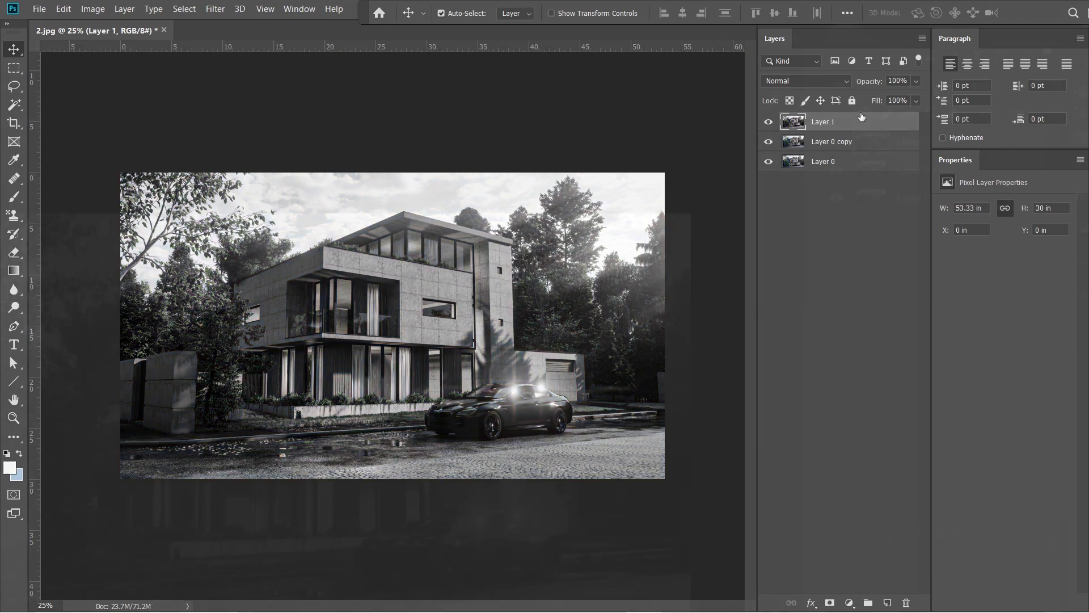
Set the desaturated Layer 1 to the Overlay blend mode at 25% opacity.
{"action": "left_click", "coordinate": [836, 81]}
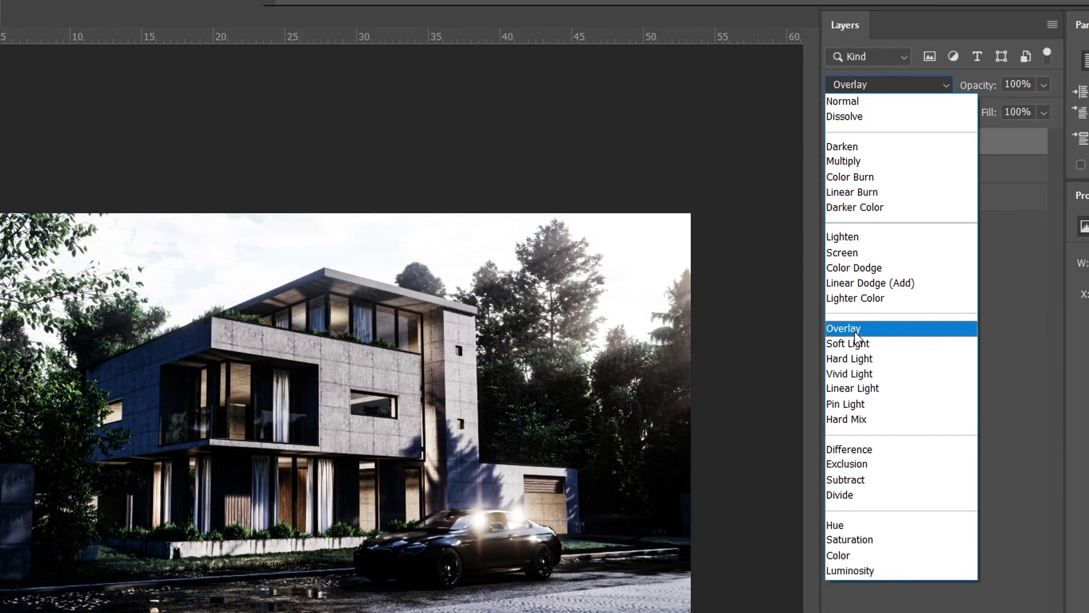
{"action": "left_click", "coordinate": [856, 329]}
{"action": "left_click", "coordinate": [1044, 84]}
{"action": "left_click_drag", "start_coordinate": [982, 111], "coordinate": [980, 118]}
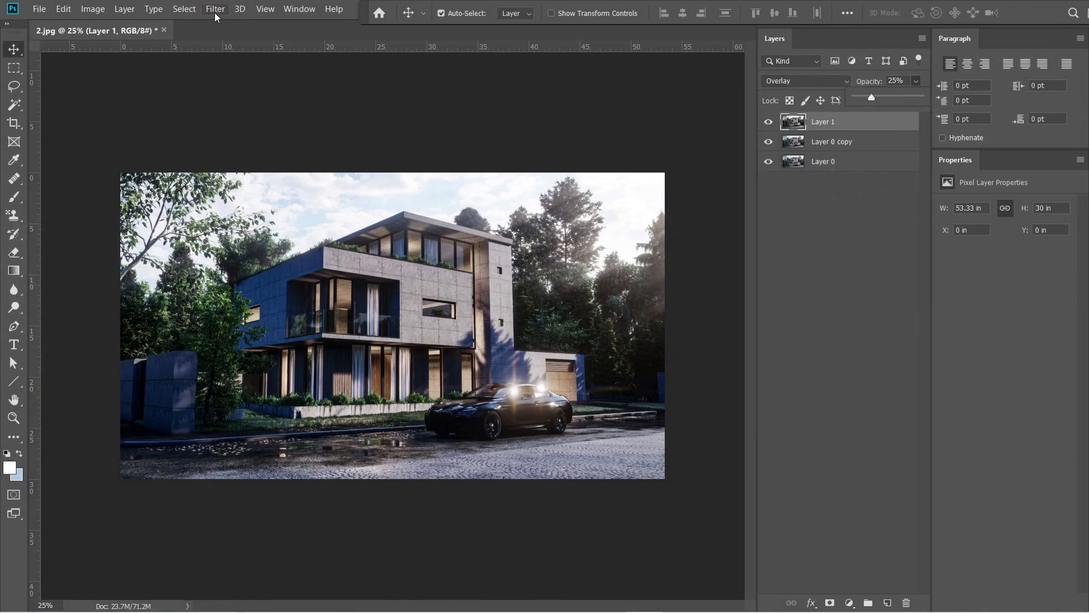
Apply a High Pass filter with a 10.0 pixel radius to Layer 1.
{"action": "left_click", "coordinate": [215, 9]}
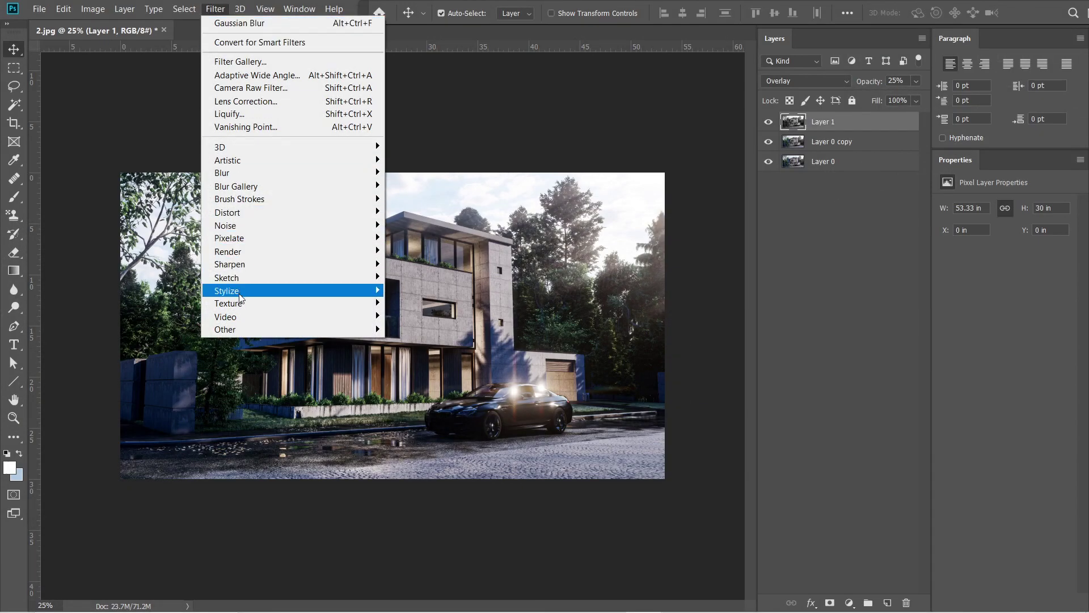
{"action": "mouse_move", "coordinate": [233, 329]}
{"action": "left_click", "coordinate": [185, 342]}
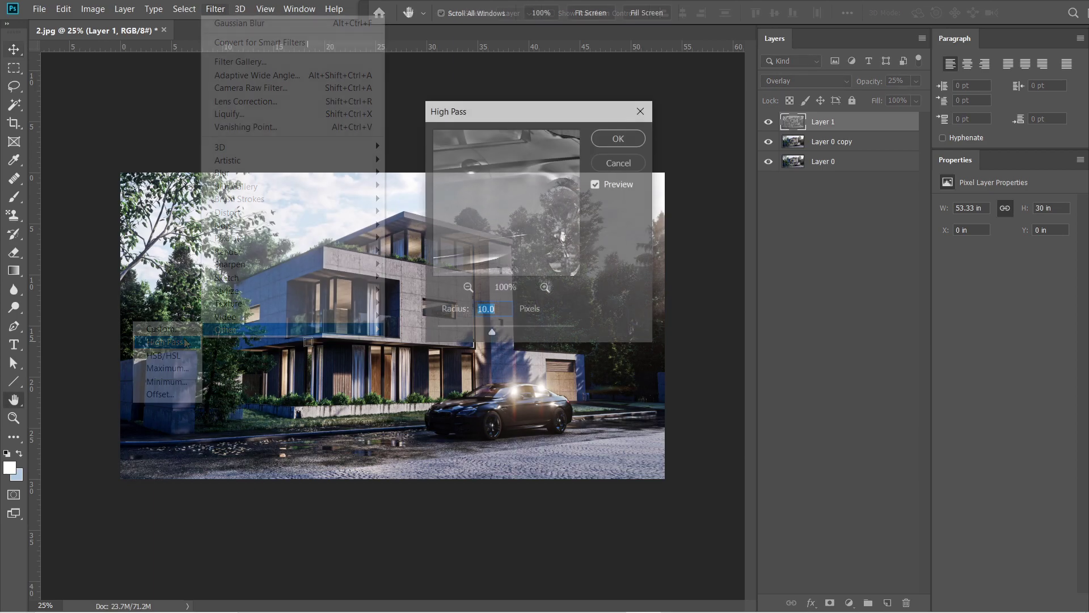
{"action": "left_click", "coordinate": [617, 139]}
Save the edited image as a JPEG named 2 in the SC folder at maximum quality 12, Baseline Optimized.
{"action": "left_click", "coordinate": [38, 8]}
{"action": "left_click", "coordinate": [63, 160]}
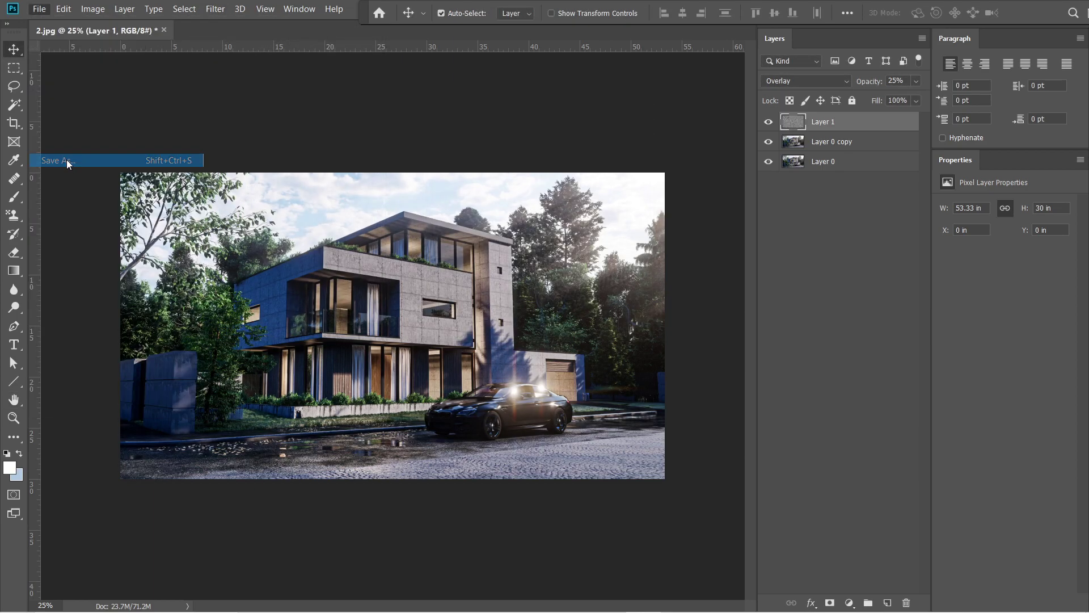
{"action": "left_click", "coordinate": [272, 472]}
{"action": "left_click", "coordinate": [272, 319]}
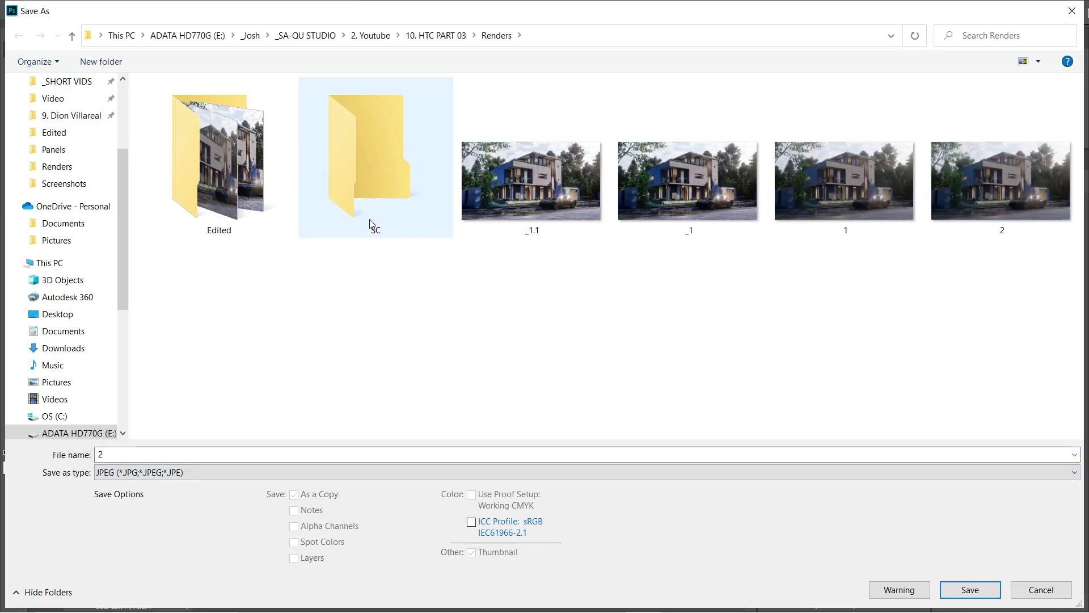
{"action": "double_click", "coordinate": [355, 197]}
{"action": "key", "text": "Return"}
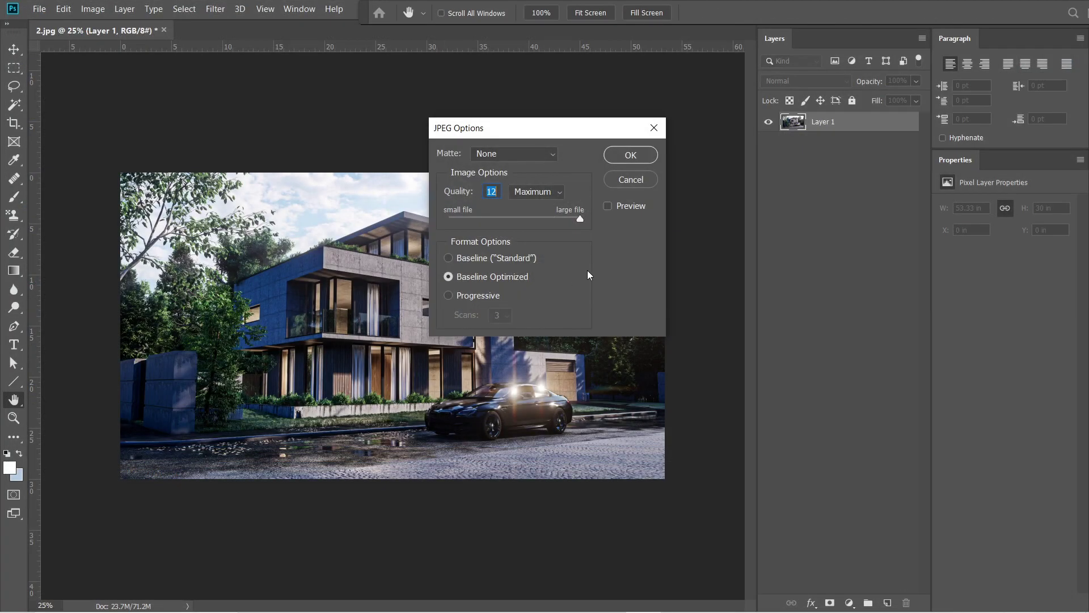
{"action": "left_click", "coordinate": [630, 155]}
Open the render 1.jpg as a second document.
{"action": "left_click", "coordinate": [38, 8]}
{"action": "left_click", "coordinate": [51, 34]}
{"action": "left_click", "coordinate": [241, 151]}
{"action": "double_click", "coordinate": [234, 147]}
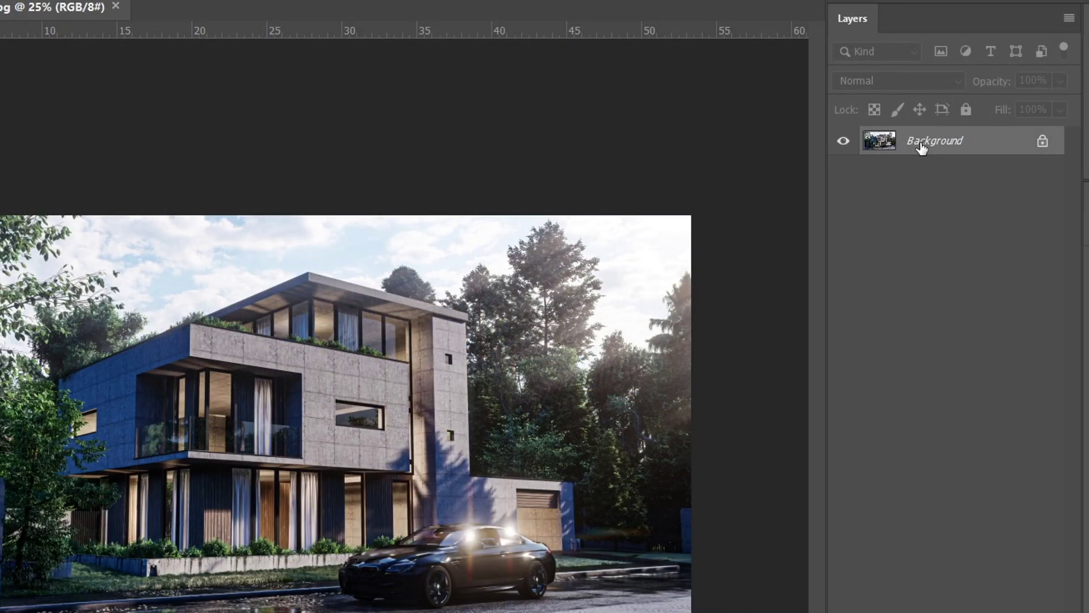
Convert the Background of 1.jpg into Layer 0 and set its Camera Raw Texture to -40 and Clarity to +41.
{"action": "double_click", "coordinate": [921, 147]}
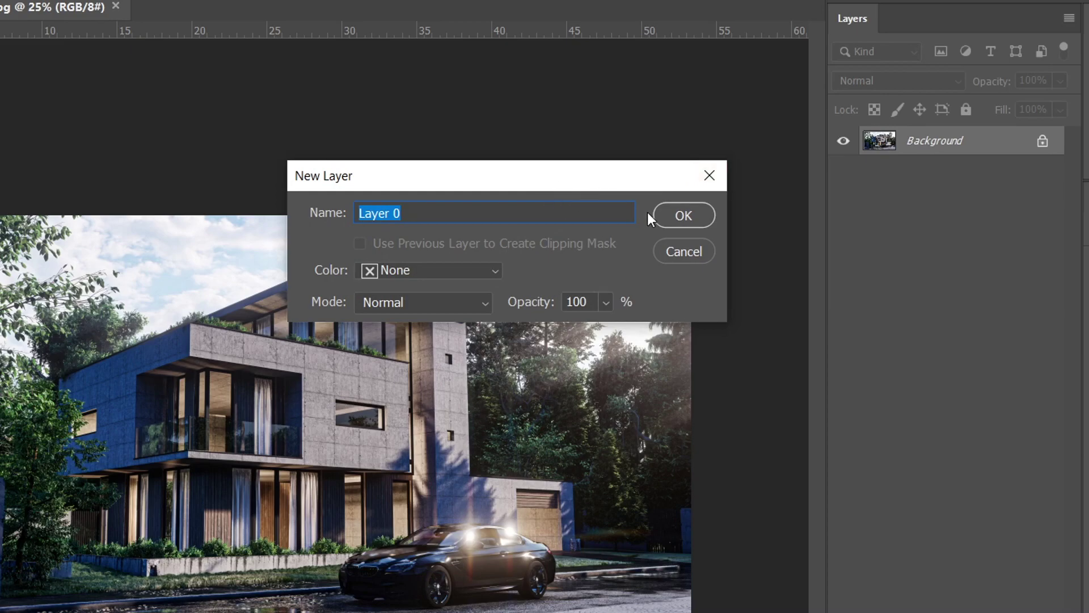
{"action": "left_click", "coordinate": [684, 215]}
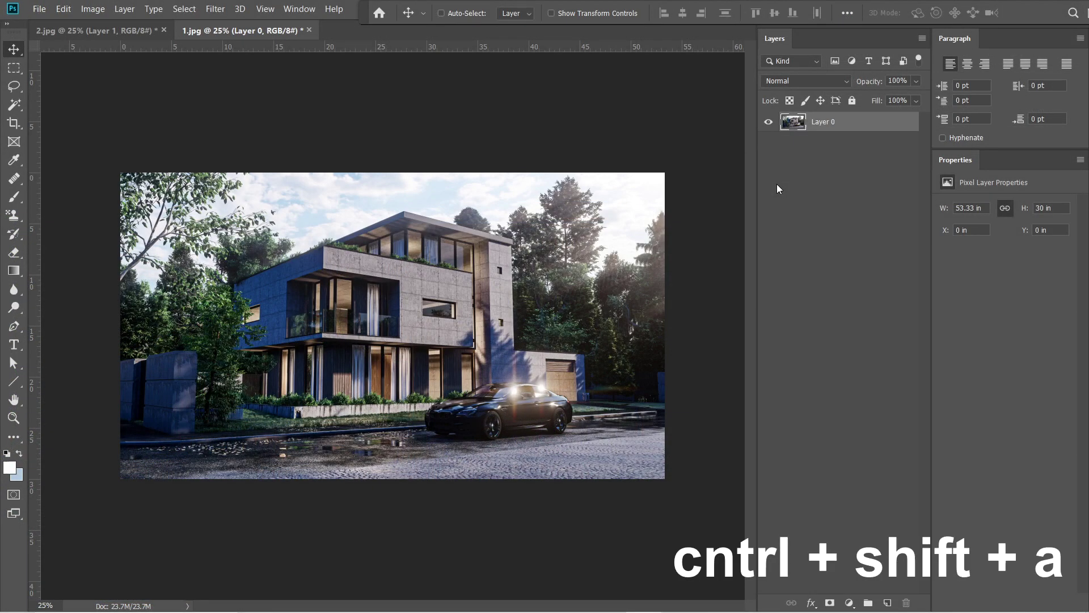
{"action": "key", "text": "ctrl+shift+a"}
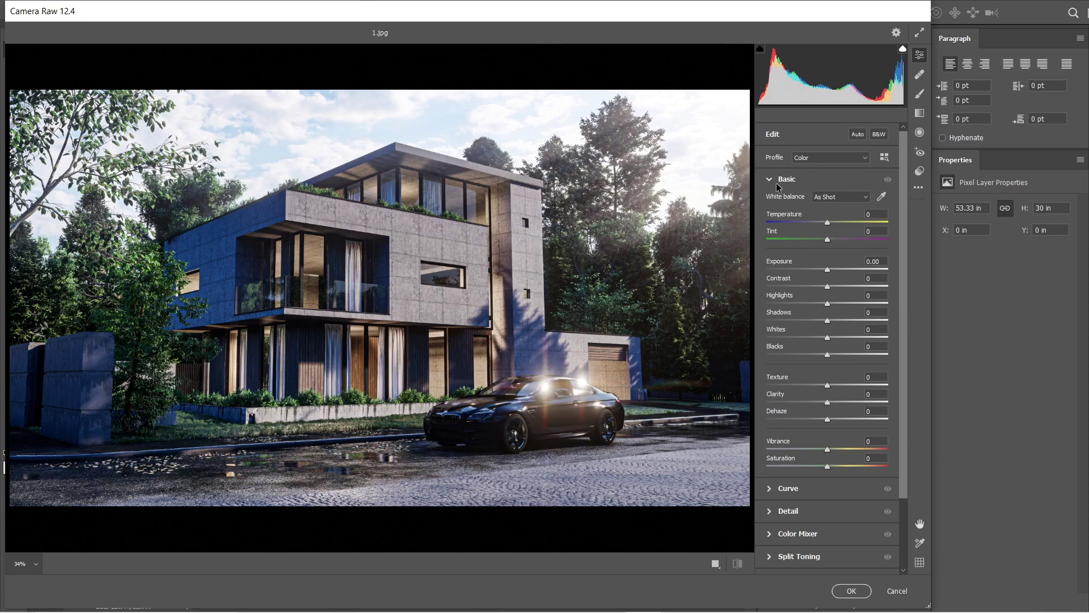
{"action": "left_click_drag", "start_coordinate": [827, 385], "coordinate": [808, 398]}
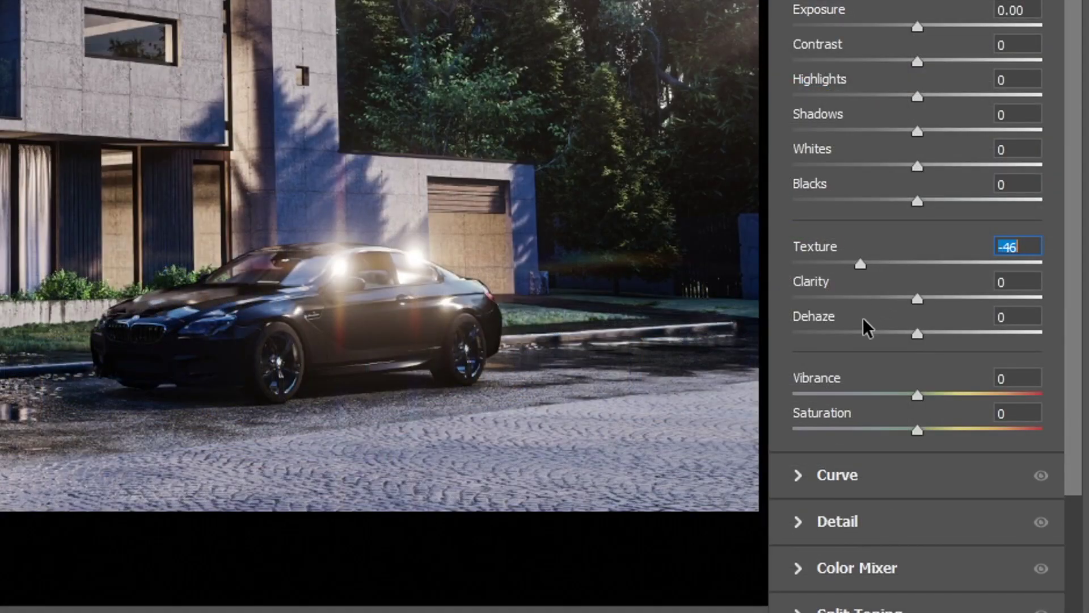
{"action": "left_click_drag", "start_coordinate": [863, 318], "coordinate": [869, 336]}
{"action": "left_click_drag", "start_coordinate": [917, 300], "coordinate": [968, 340]}
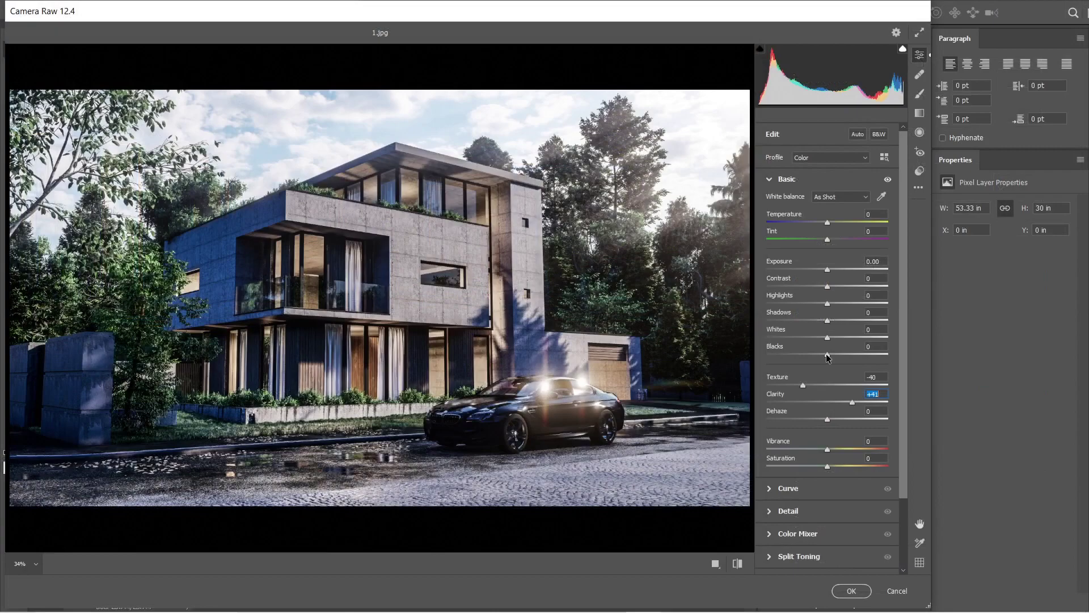
Set Contrast +1, Highlights +3, Shadows +24, Whites -7 and Blacks +11, and apply a second Camera Raw pass with Vibrance -2 and Saturation +2.
{"action": "left_click_drag", "start_coordinate": [917, 200], "coordinate": [929, 233]}
{"action": "left_click_drag", "start_coordinate": [827, 338], "coordinate": [823, 343]}
{"action": "mouse_move", "coordinate": [826, 320]}
{"action": "left_mouse_down"}
{"action": "mouse_move", "coordinate": [844, 334]}
{"action": "mouse_move", "coordinate": [828, 304]}
{"action": "left_mouse_up"}
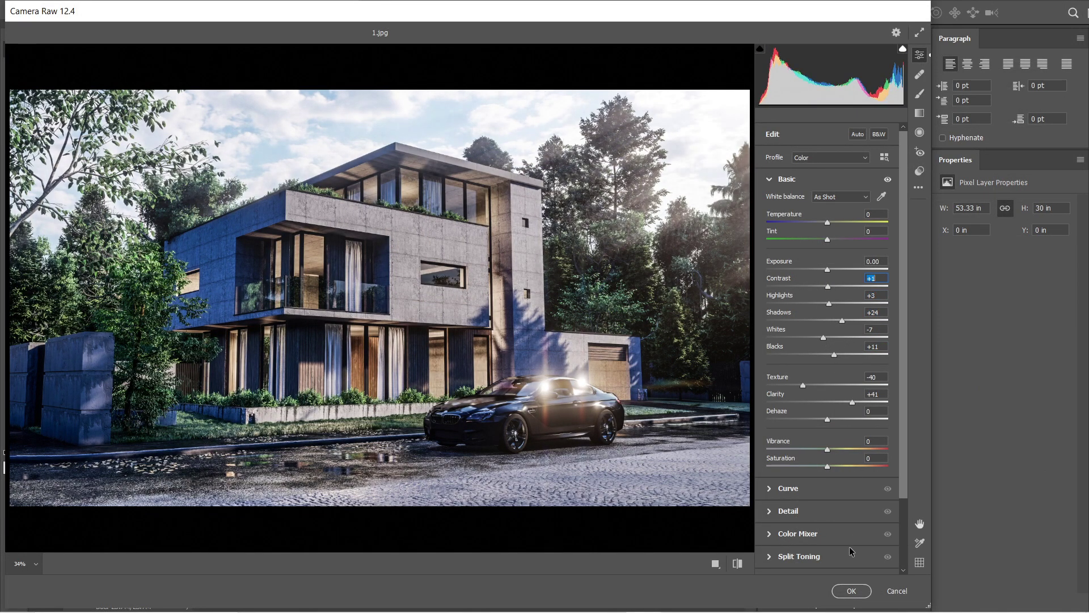
{"action": "left_click", "coordinate": [851, 590]}
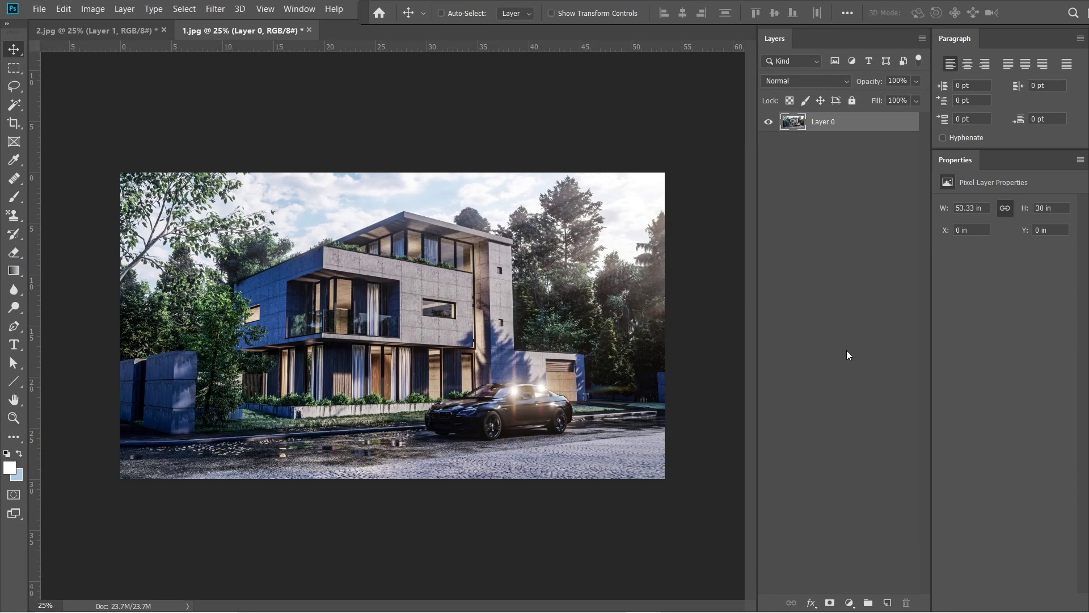
{"action": "key", "text": "ctrl+shift+a"}
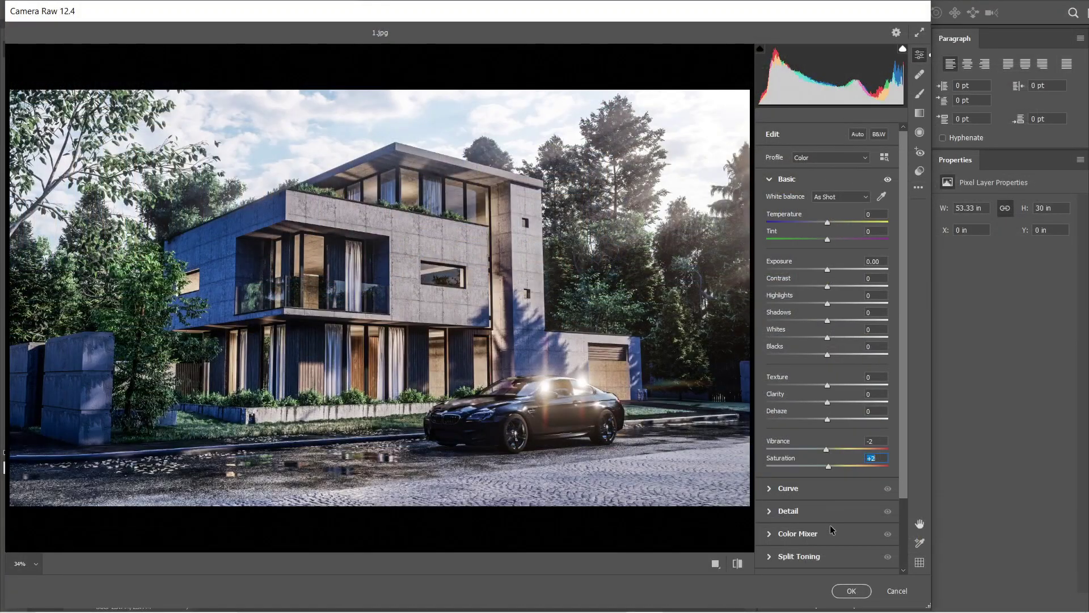
{"action": "left_click", "coordinate": [851, 590]}
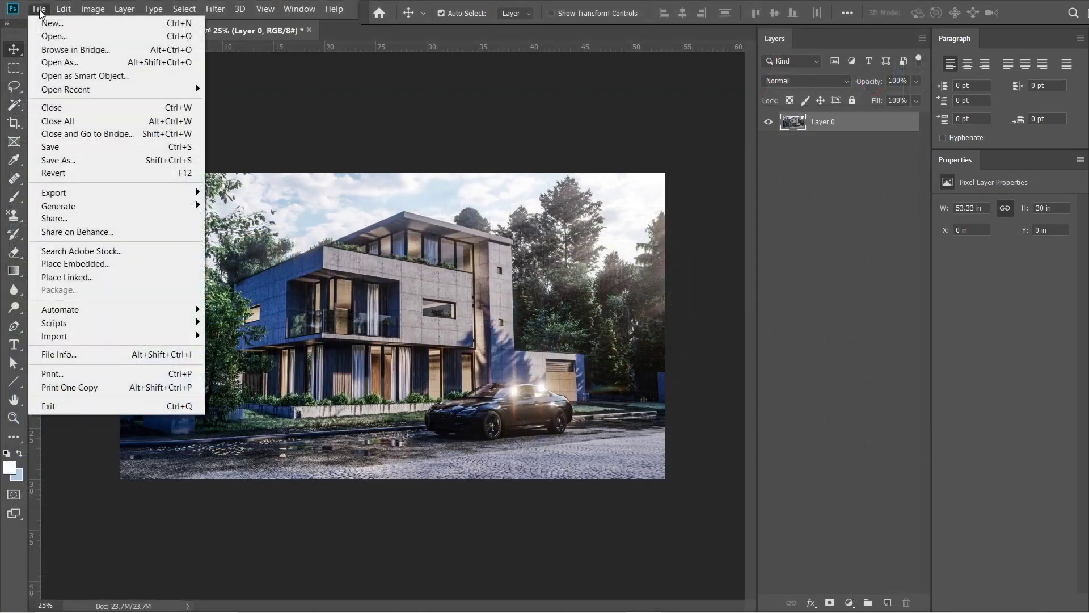
Save the corrected render as a JPEG named 2 at maximum quality 12 with the Baseline Optimized format option.
{"action": "left_click", "coordinate": [97, 162]}
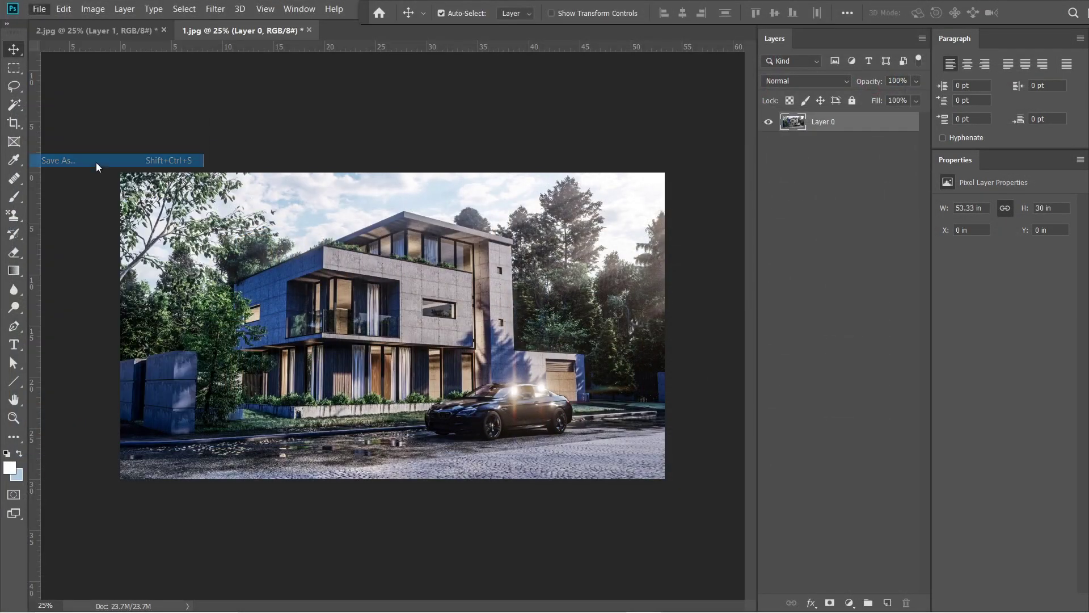
{"action": "left_click", "coordinate": [244, 472]}
{"action": "left_click", "coordinate": [194, 336]}
{"action": "left_click", "coordinate": [228, 456]}
{"action": "key", "text": "Return"}
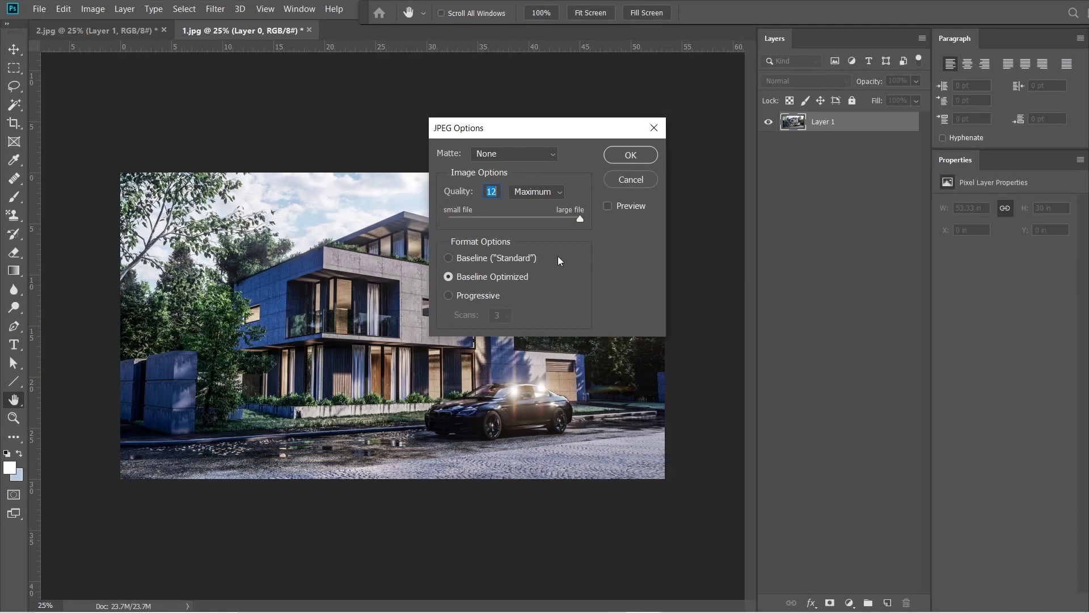
{"action": "left_click", "coordinate": [629, 156]}
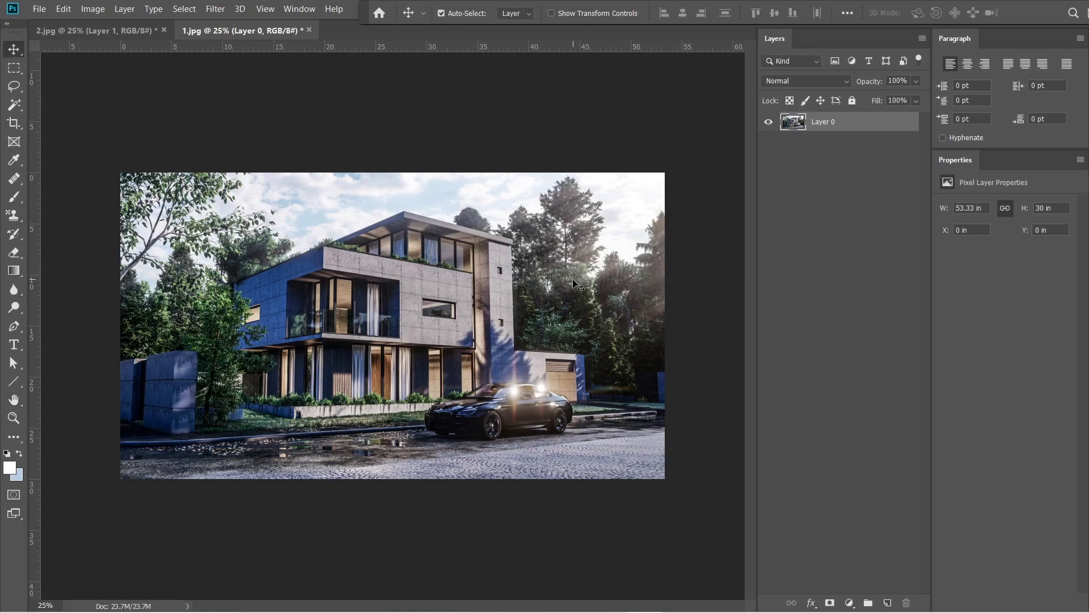
Open the saved 2.jpg as a third document and convert its Background into Layer 0.
{"action": "left_click", "coordinate": [39, 9]}
{"action": "left_click", "coordinate": [52, 34]}
{"action": "double_click", "coordinate": [376, 129]}
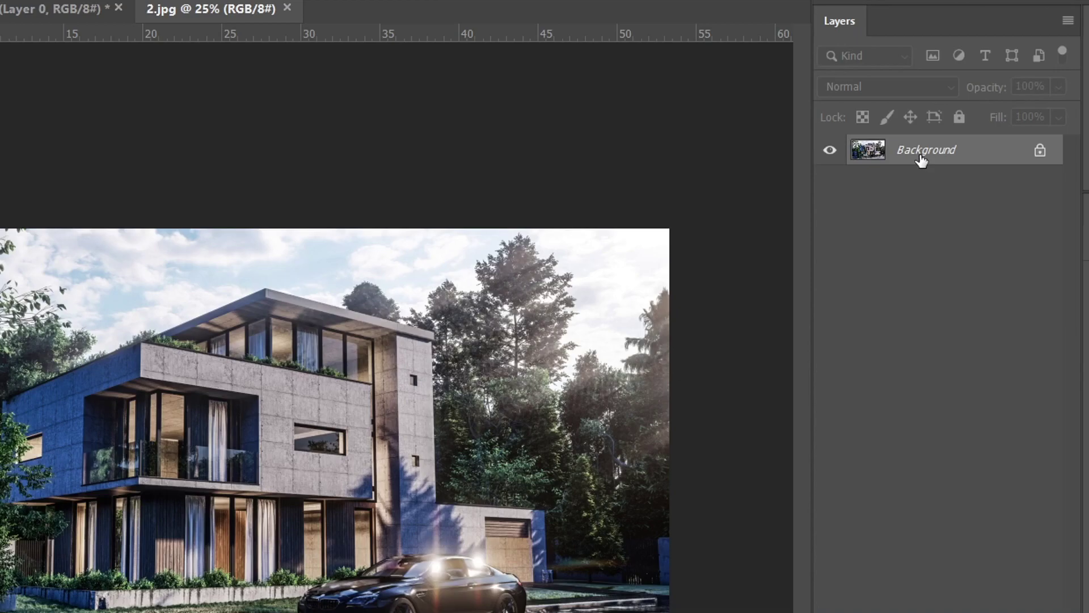
{"action": "double_click", "coordinate": [921, 157]}
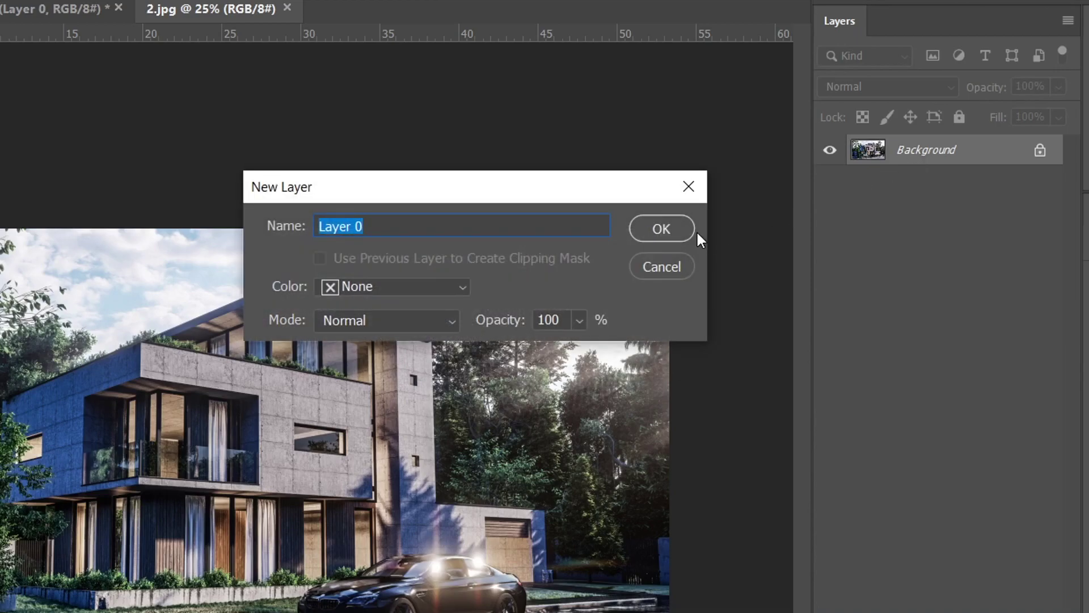
Trace a closed path around the outline of the black car with the Pen tool at 100% zoom.
{"action": "double_click", "coordinate": [45, 606]}
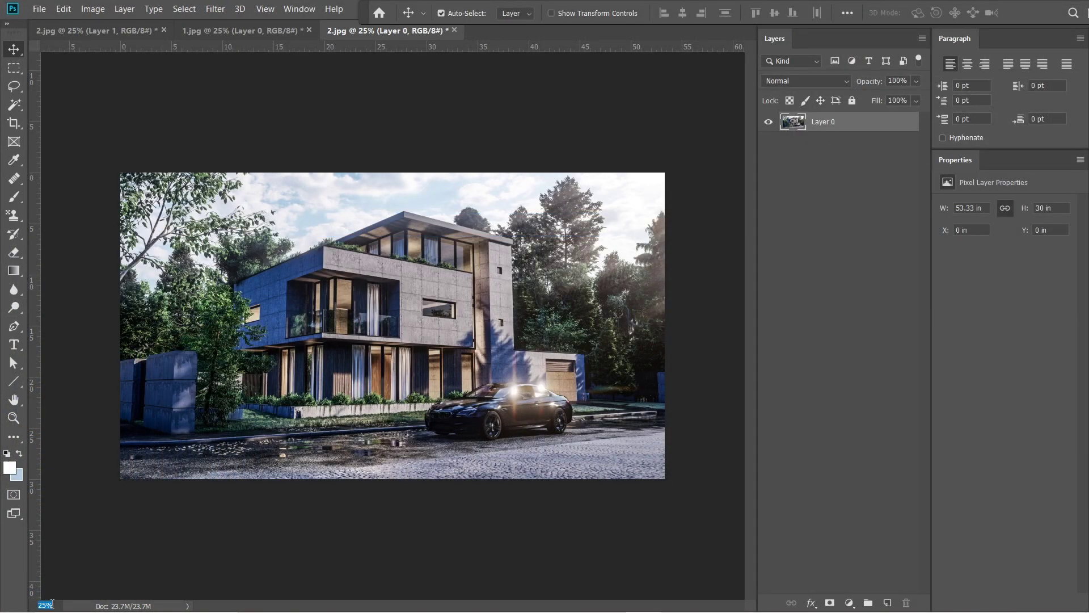
{"action": "type", "text": "100"}
{"action": "key", "text": "Return"}
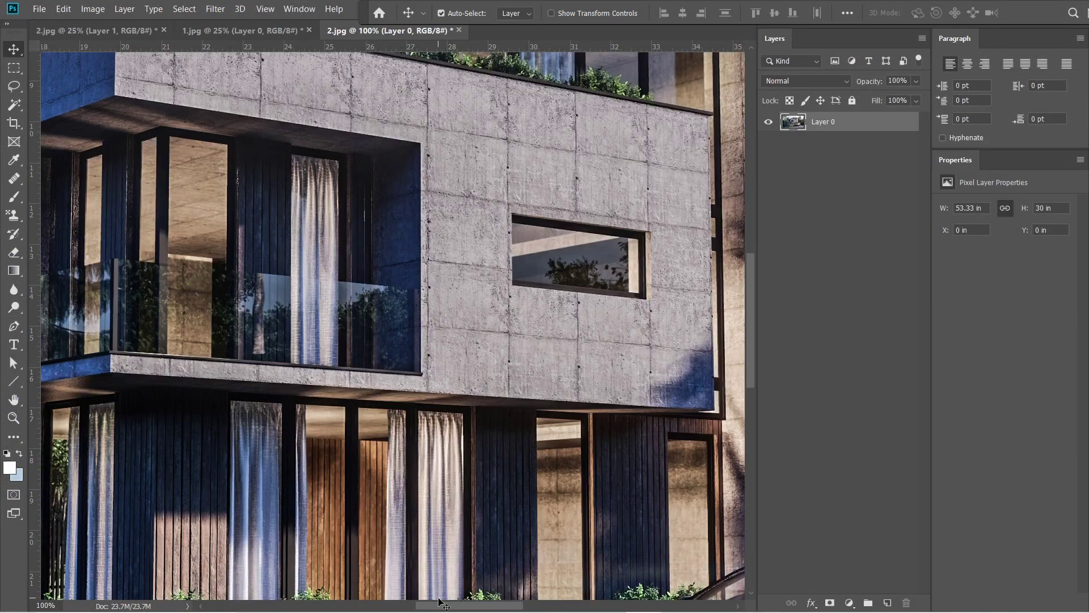
{"action": "left_click_drag", "start_coordinate": [681, 510], "coordinate": [334, 298]}
{"action": "left_click_drag", "start_coordinate": [518, 503], "coordinate": [453, 480]}
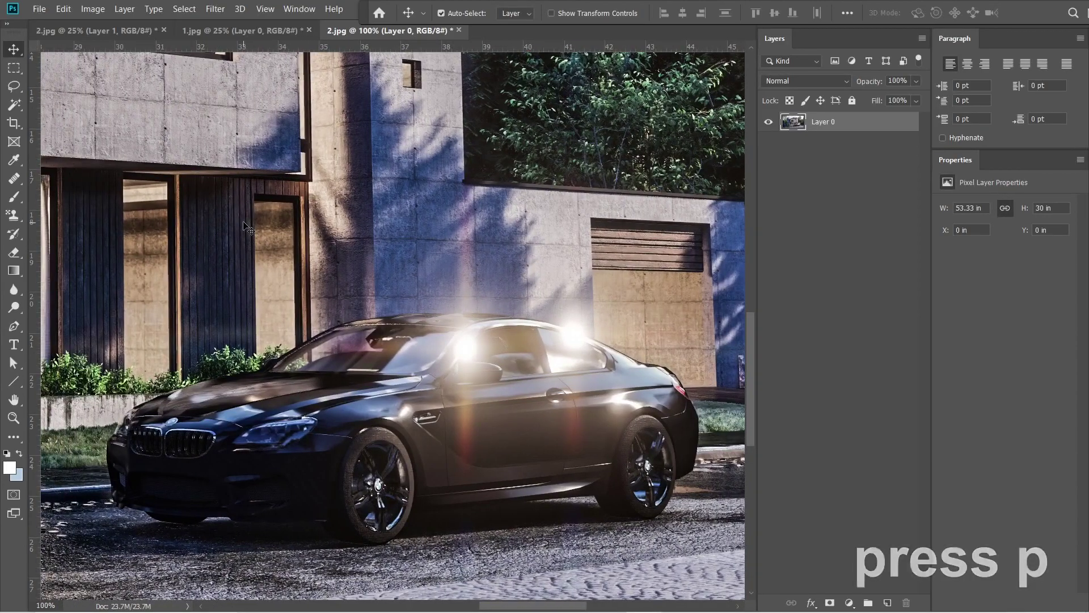
{"action": "key", "text": "p"}
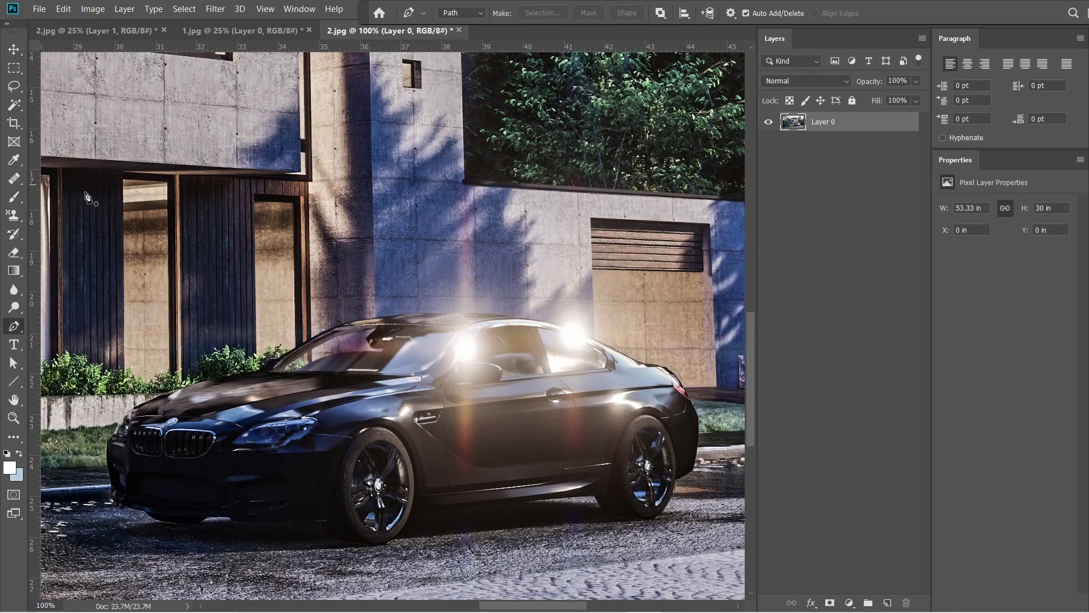
{"action": "left_click", "coordinate": [331, 328]}
{"action": "left_click", "coordinate": [208, 378]}
{"action": "left_click", "coordinate": [184, 386]}
{"action": "left_click", "coordinate": [162, 394]}
{"action": "left_click", "coordinate": [146, 400]}
{"action": "left_click", "coordinate": [131, 405]}
{"action": "left_click", "coordinate": [125, 416]}
{"action": "left_click", "coordinate": [118, 425]}
{"action": "left_click", "coordinate": [113, 434]}
{"action": "left_click", "coordinate": [191, 525]}
{"action": "left_click", "coordinate": [196, 525]}
{"action": "left_click", "coordinate": [201, 523]}
{"action": "left_click", "coordinate": [208, 520]}
{"action": "left_click", "coordinate": [215, 519]}
{"action": "left_click", "coordinate": [229, 518]}
{"action": "left_click", "coordinate": [233, 519]}
{"action": "left_click", "coordinate": [241, 522]}
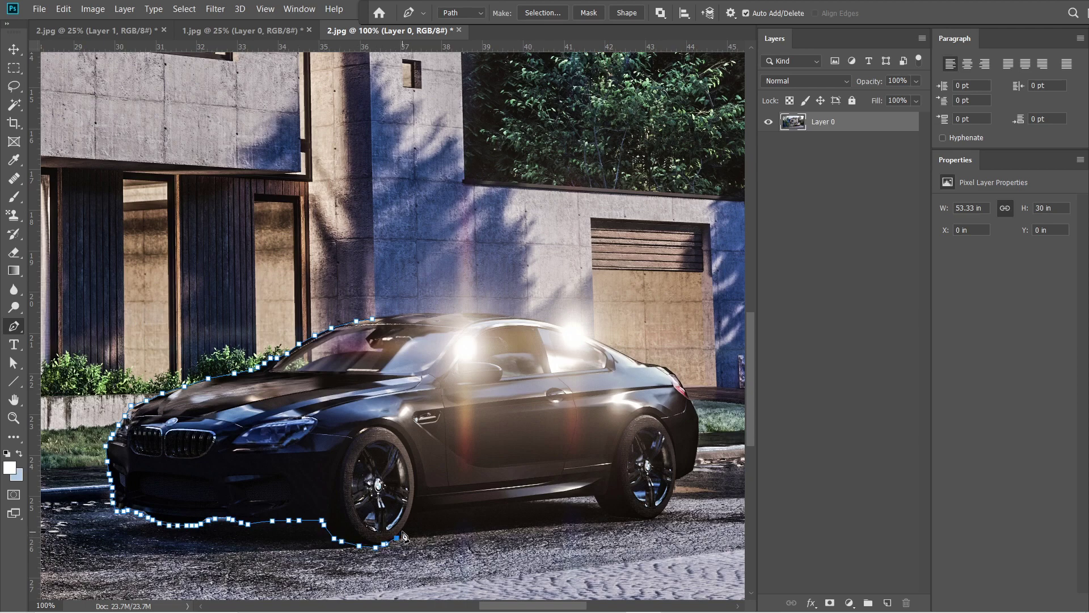
{"action": "left_click", "coordinate": [583, 497]}
{"action": "left_click", "coordinate": [594, 496]}
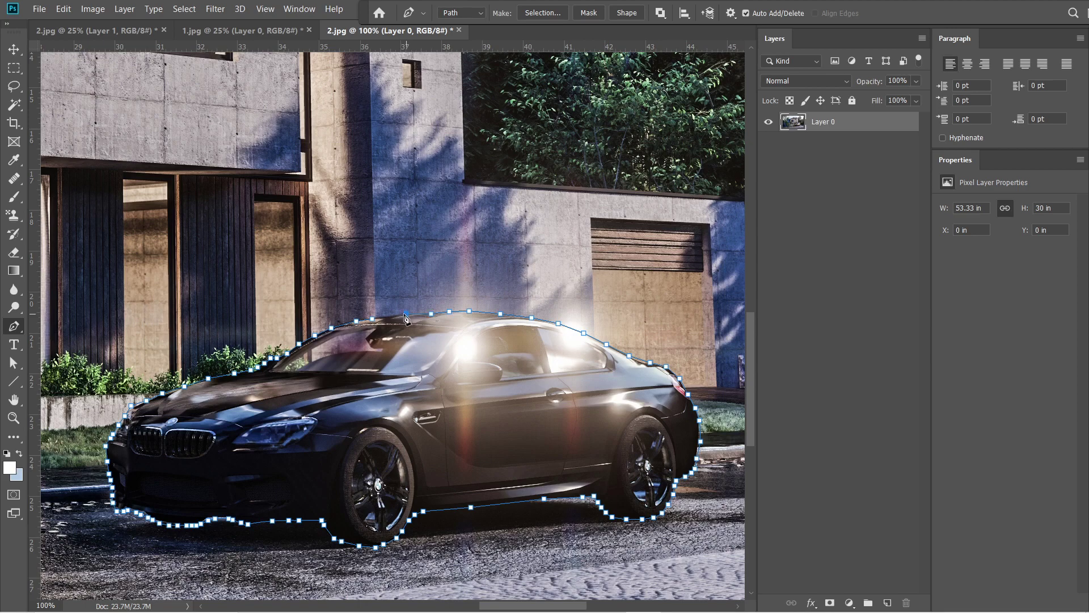
{"action": "left_click", "coordinate": [384, 316]}
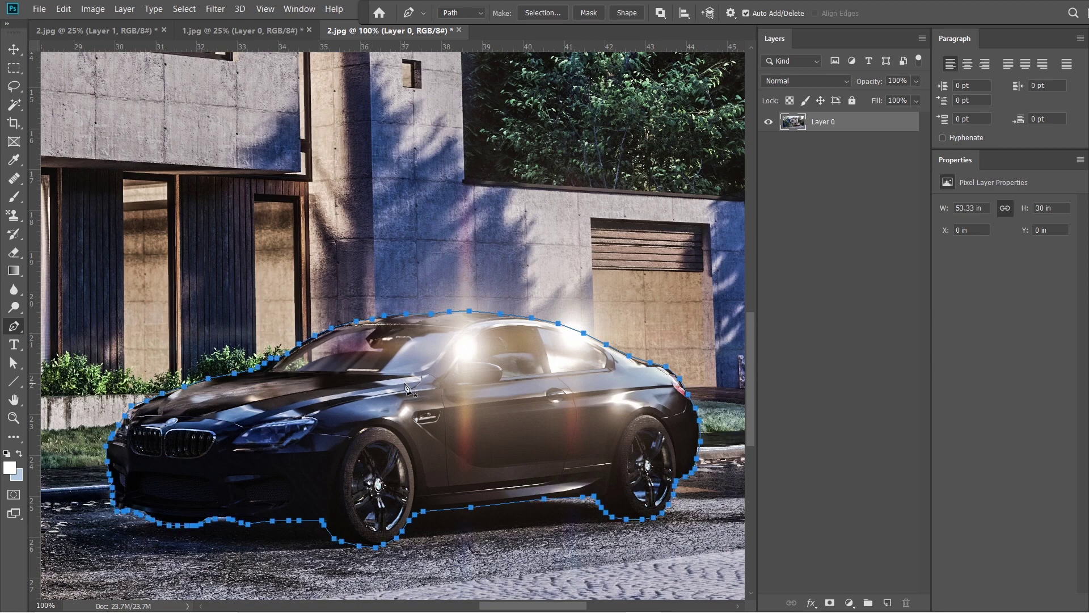
Turn the car path into a new anti-aliased selection with a feather radius of 0 pixels.
{"action": "right_click", "coordinate": [405, 387]}
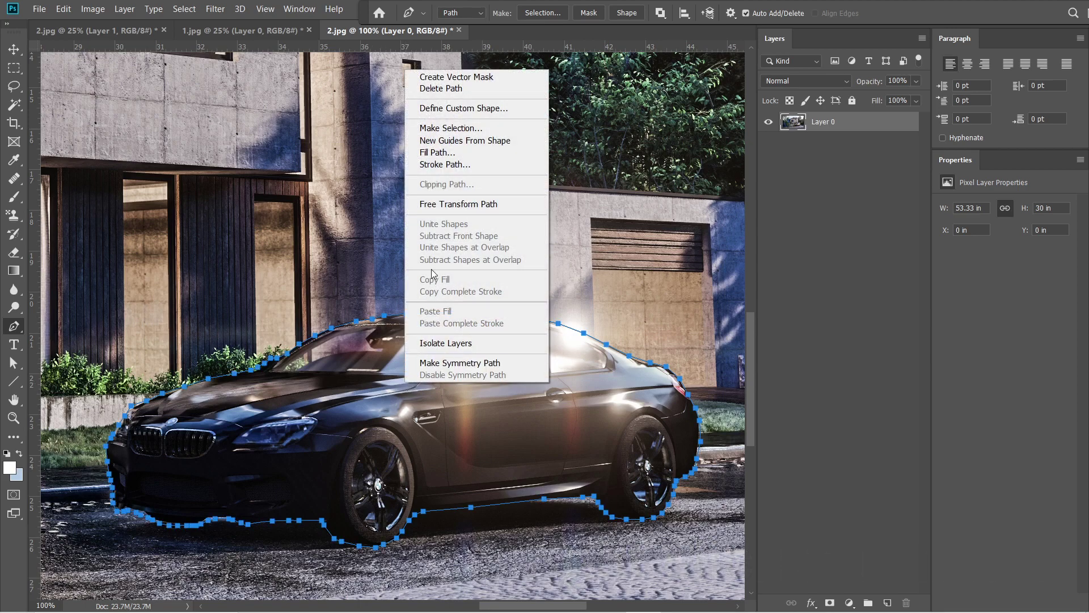
{"action": "left_click", "coordinate": [449, 128]}
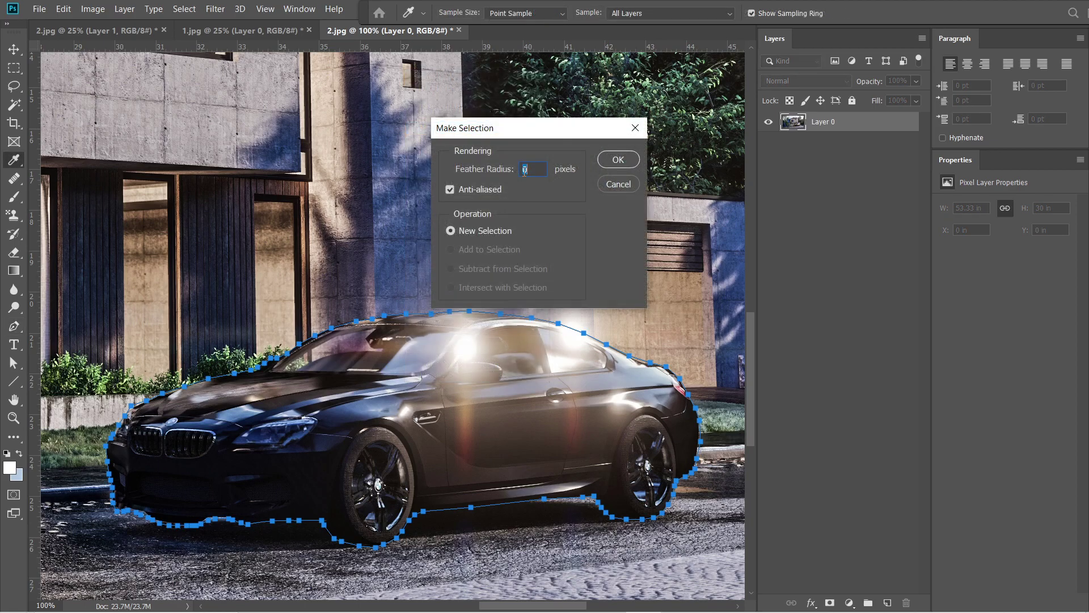
{"action": "left_click", "coordinate": [609, 161]}
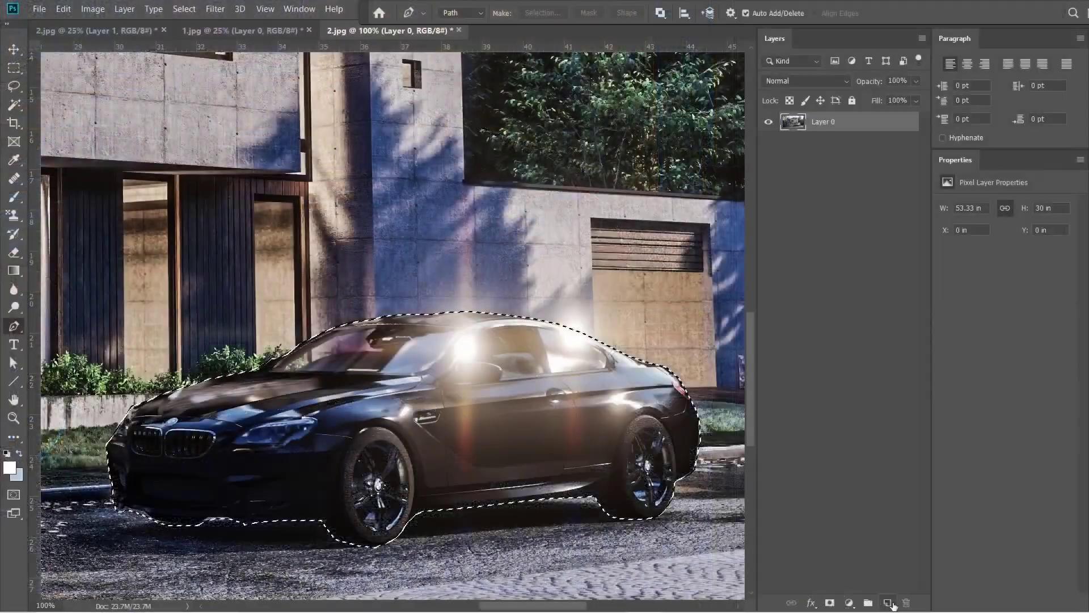
Create a new Layer 1 and paste onto it the selected car copied from Layer 0.
{"action": "left_click", "coordinate": [888, 602]}
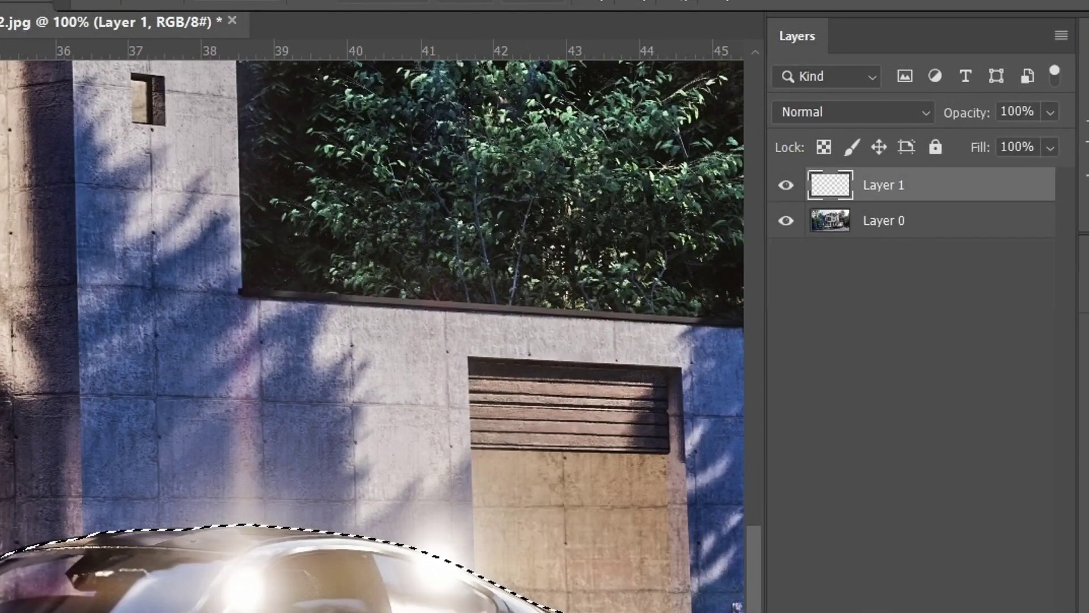
{"action": "key", "text": "ctrl+c"}
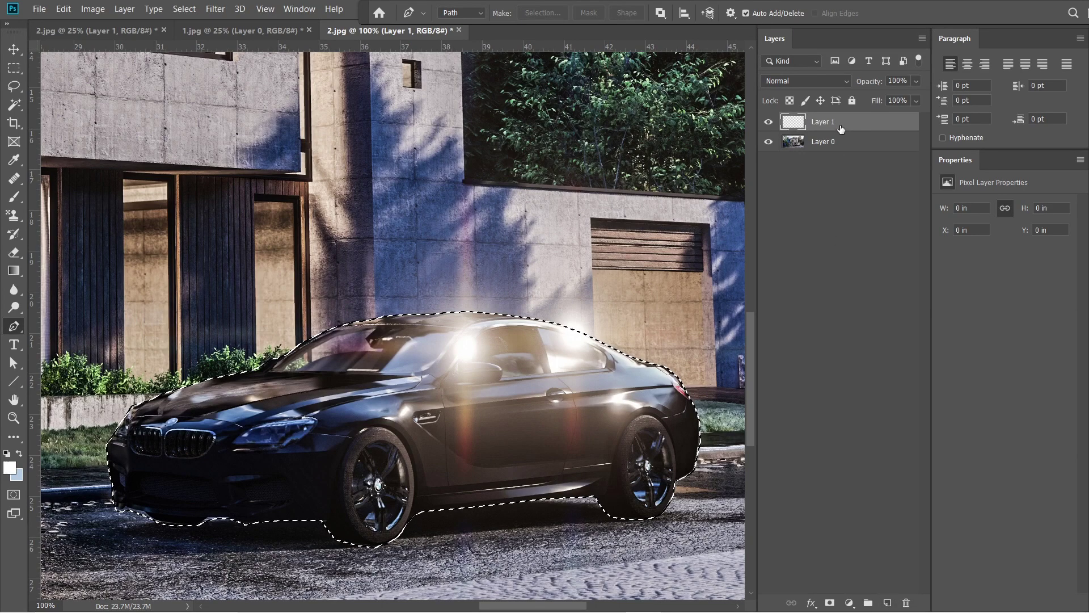
{"action": "key", "text": "ctrl+v"}
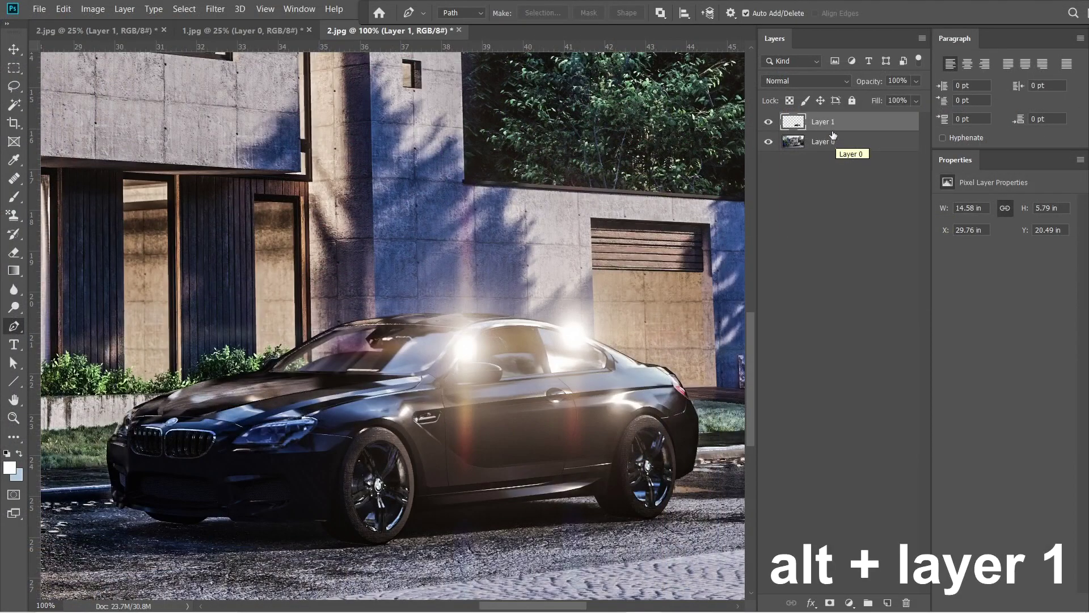
Duplicate the car Layer 1 and place the copy between Layer 1 and Layer 0.
{"action": "left_click_drag", "start_coordinate": [913, 193], "coordinate": [926, 260]}
{"action": "left_click_drag", "start_coordinate": [859, 163], "coordinate": [862, 165]}
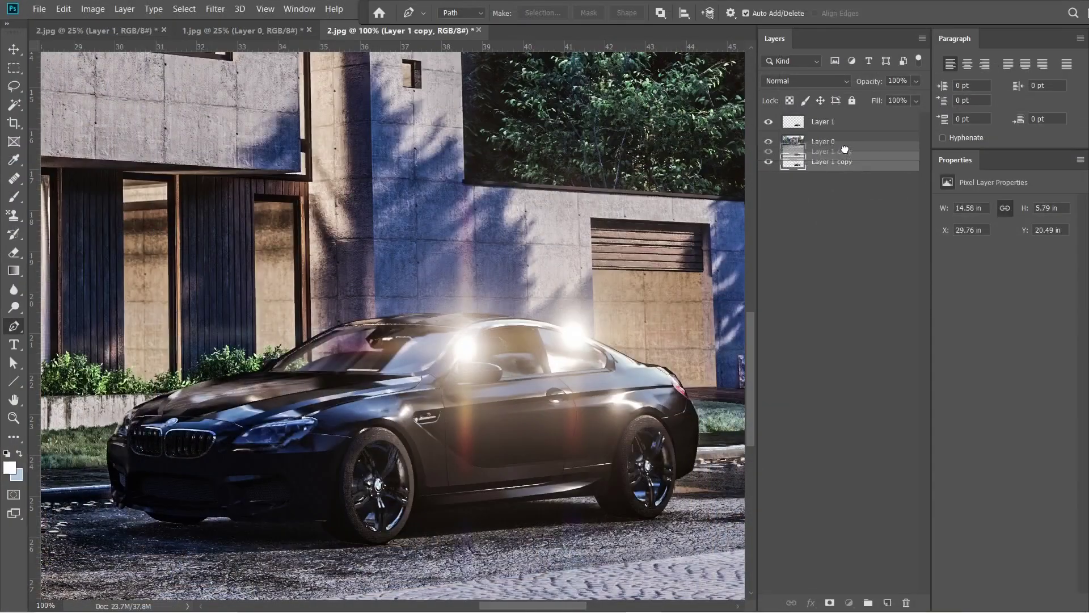
{"action": "left_click_drag", "start_coordinate": [917, 237], "coordinate": [936, 203]}
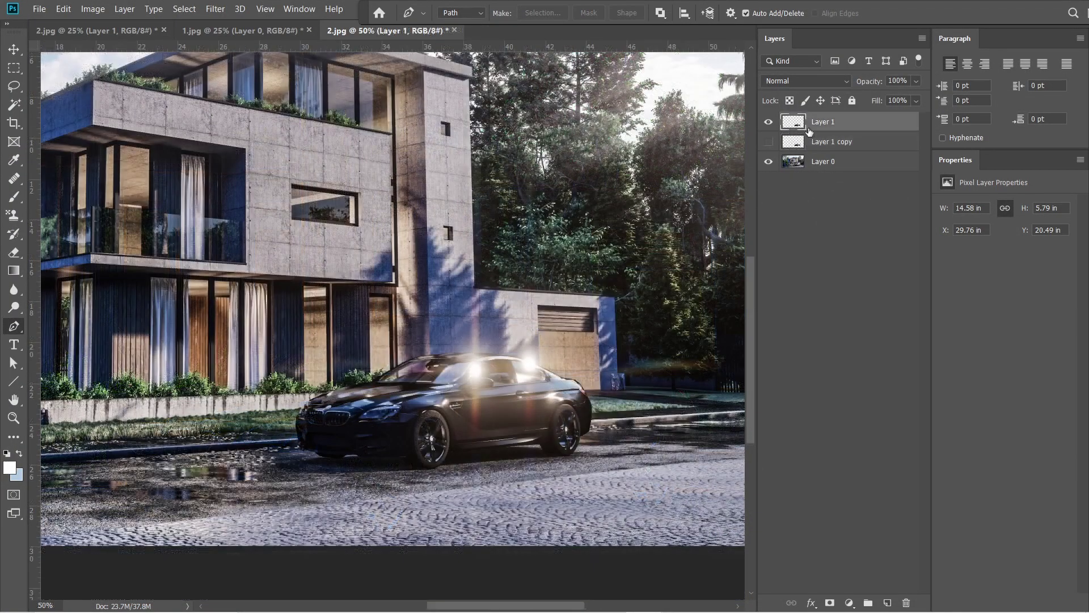
Apply a Motion Blur to the car on Layer 1 with an angle of 4° and a distance of 25 pixels.
{"action": "left_click", "coordinate": [770, 142]}
{"action": "left_click", "coordinate": [215, 9]}
{"action": "mouse_move", "coordinate": [233, 171]}
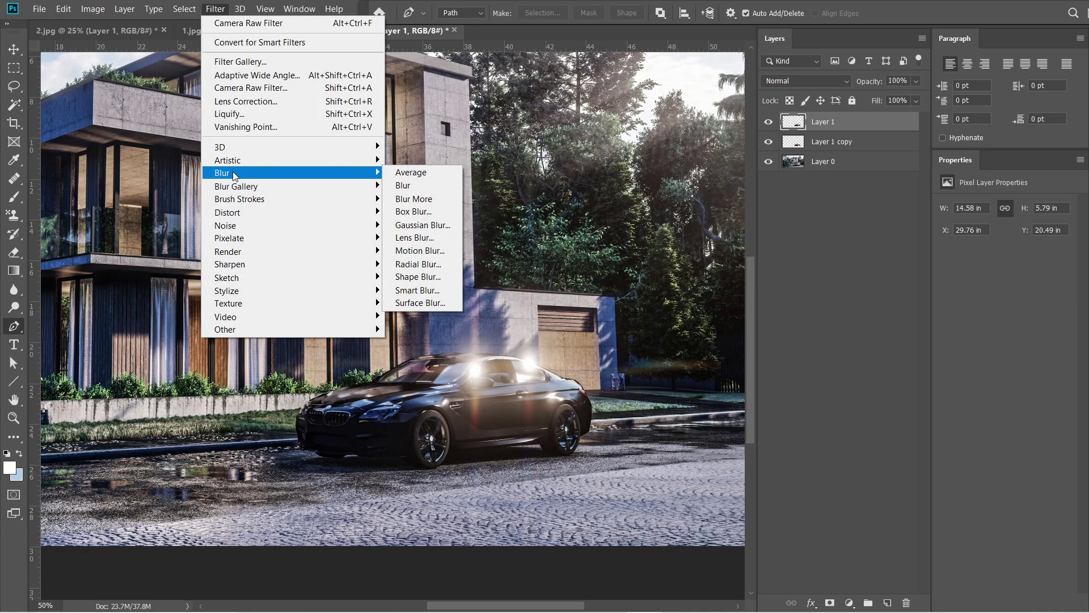
{"action": "left_click", "coordinate": [434, 256]}
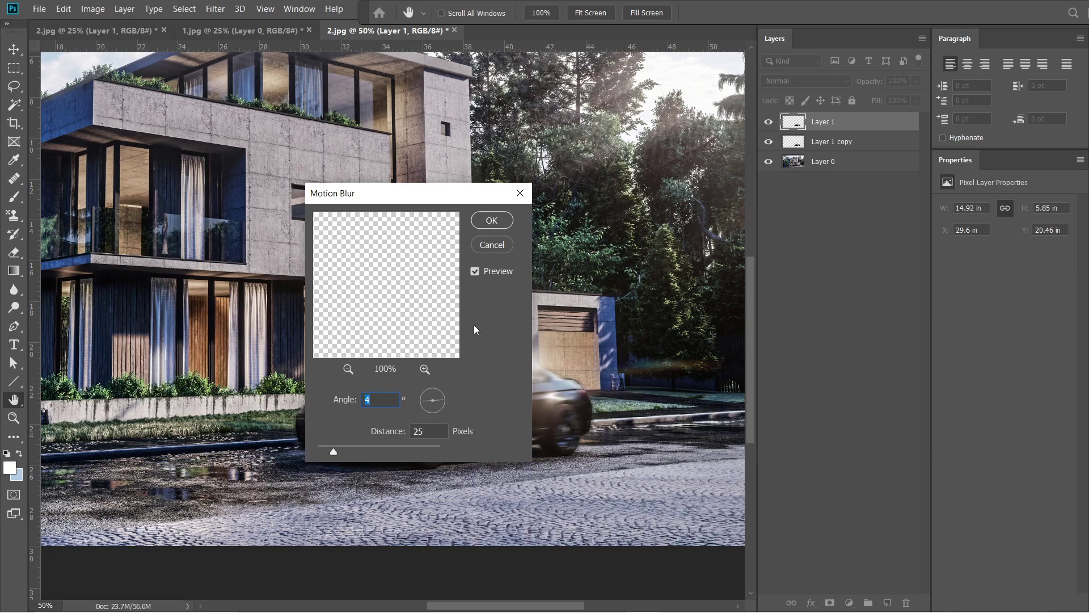
{"action": "left_click", "coordinate": [491, 220]}
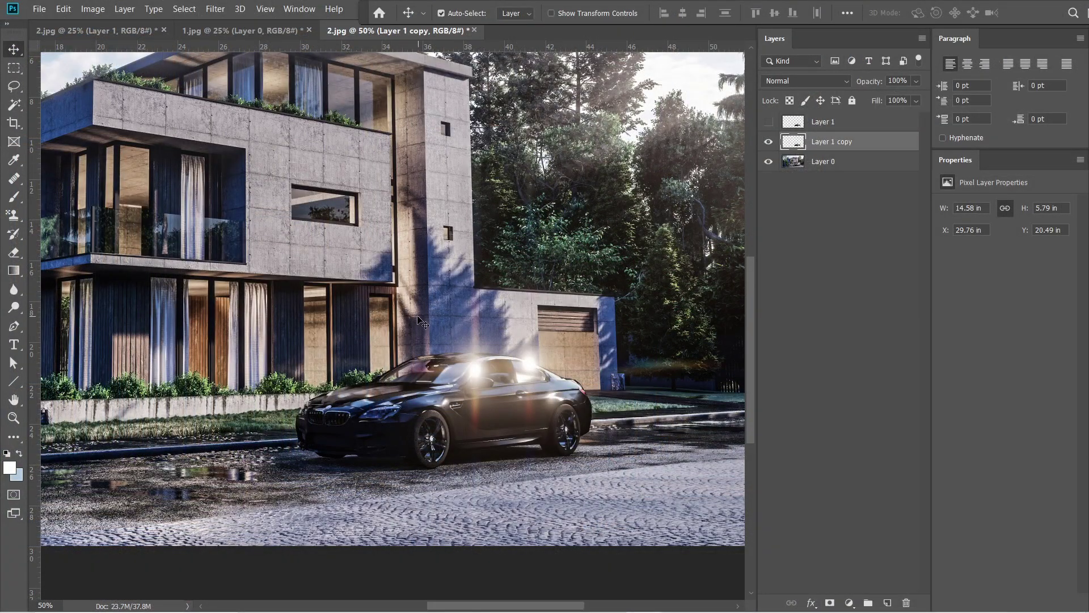
Apply a Motion Blur to Layer 1 copy with an angle of 4° and a distance of 60 pixels.
{"action": "left_click", "coordinate": [215, 9]}
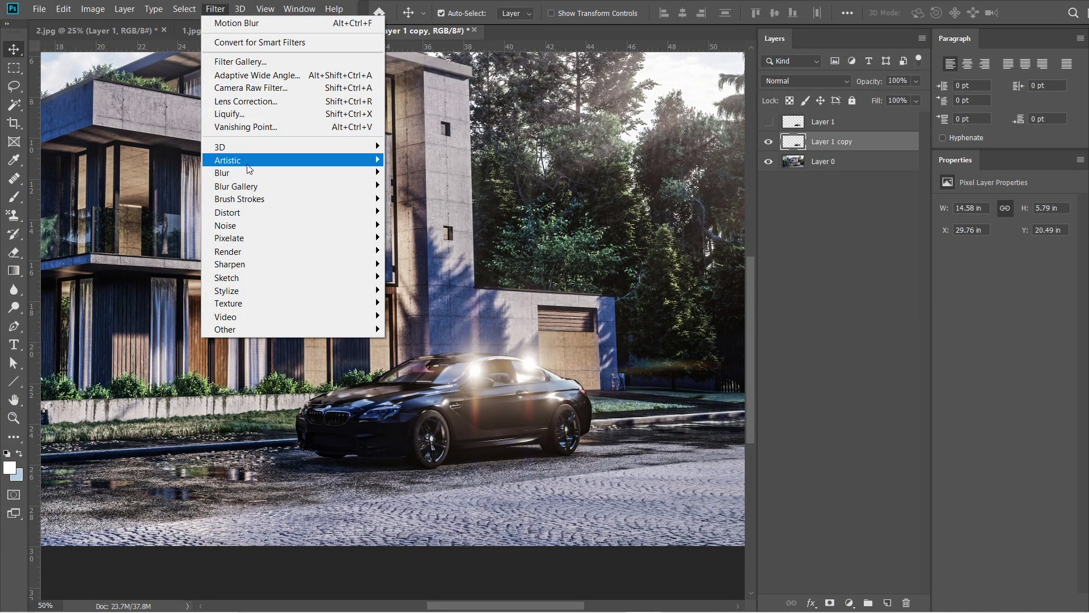
{"action": "mouse_move", "coordinate": [352, 172]}
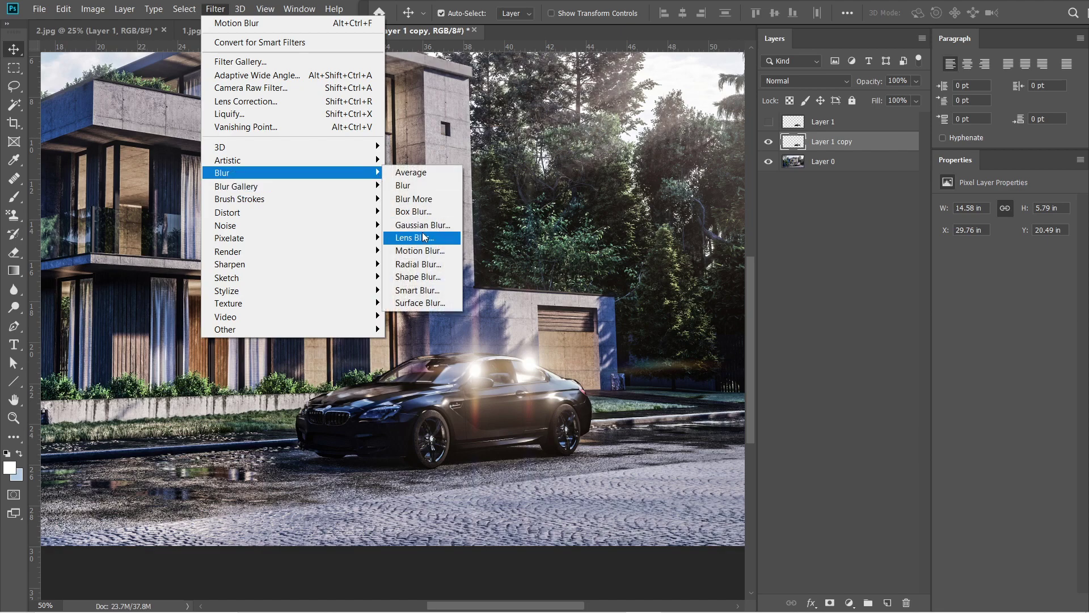
{"action": "left_click", "coordinate": [420, 250]}
{"action": "double_click", "coordinate": [425, 431]}
{"action": "type", "text": "60"}
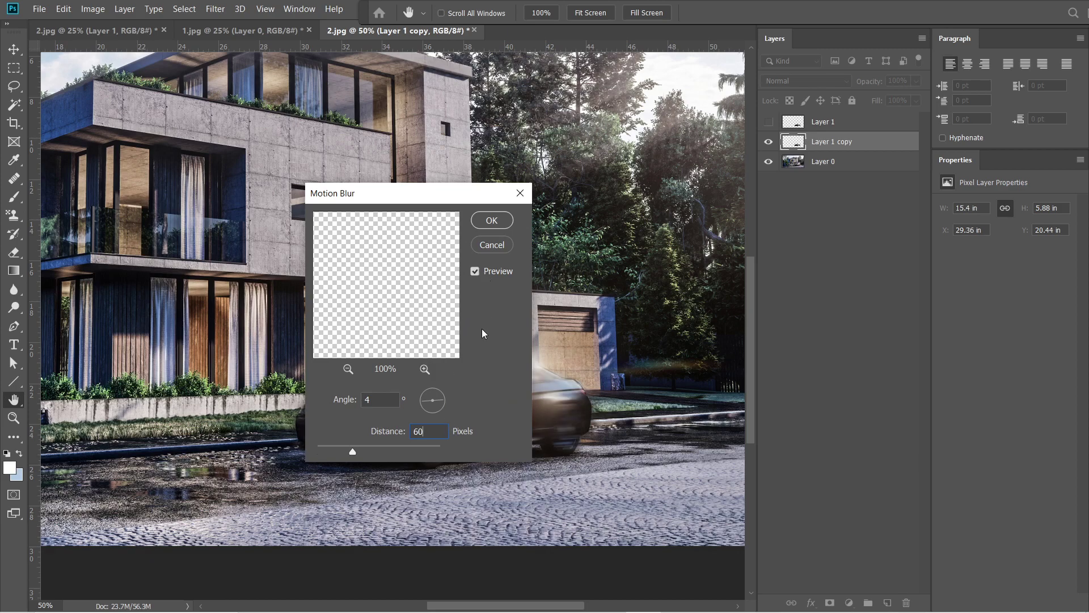
{"action": "left_click", "coordinate": [502, 228]}
Shift the blurred Layer 1 copy to the right at 45% opacity and show Layer 1 again at 26% opacity.
{"action": "key", "text": "Right"}
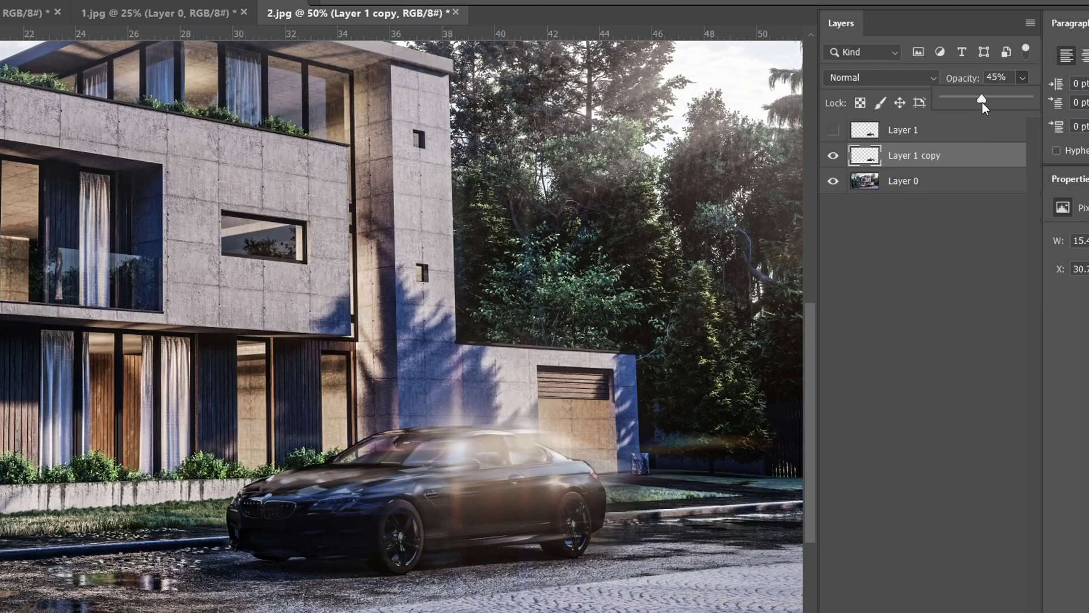
{"action": "left_click", "coordinate": [833, 130]}
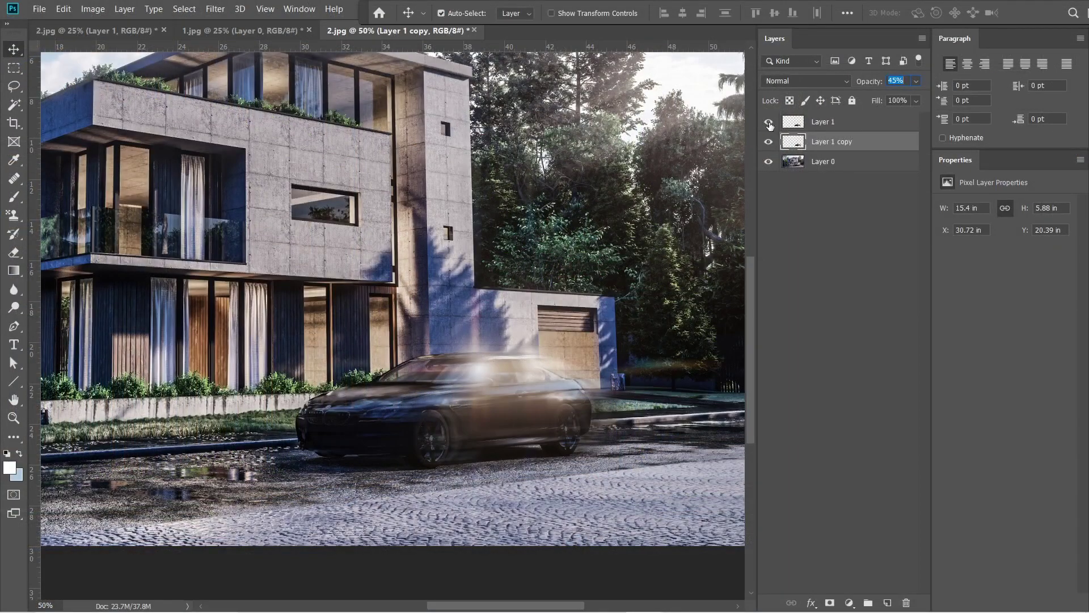
{"action": "left_click", "coordinate": [768, 123]}
{"action": "left_click", "coordinate": [769, 123]}
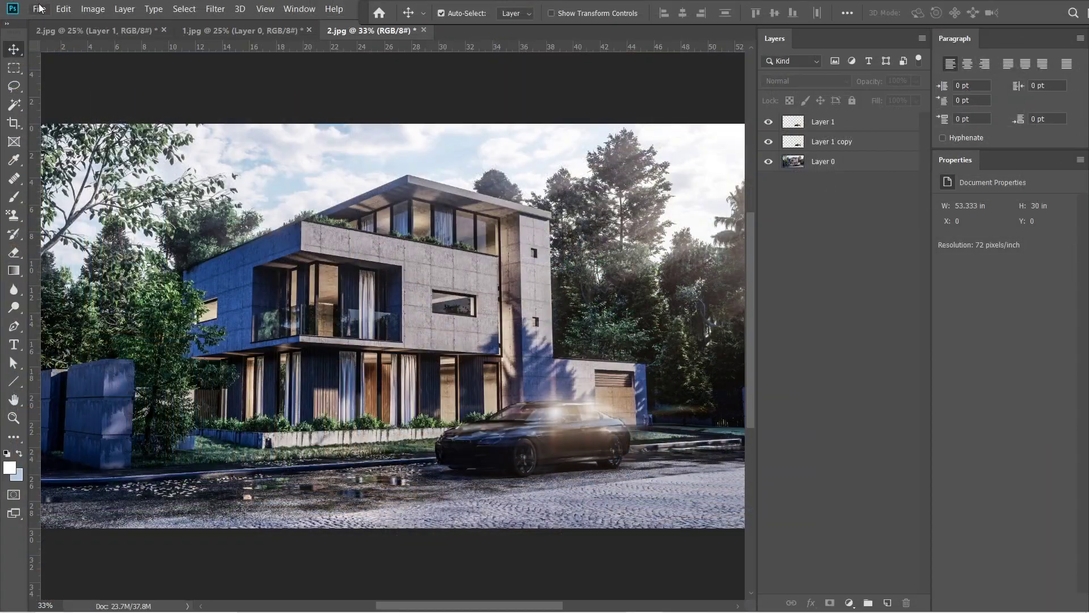
Save the image with the motion-blurred car as a JPEG copy in the SC folder.
{"action": "left_click", "coordinate": [38, 9]}
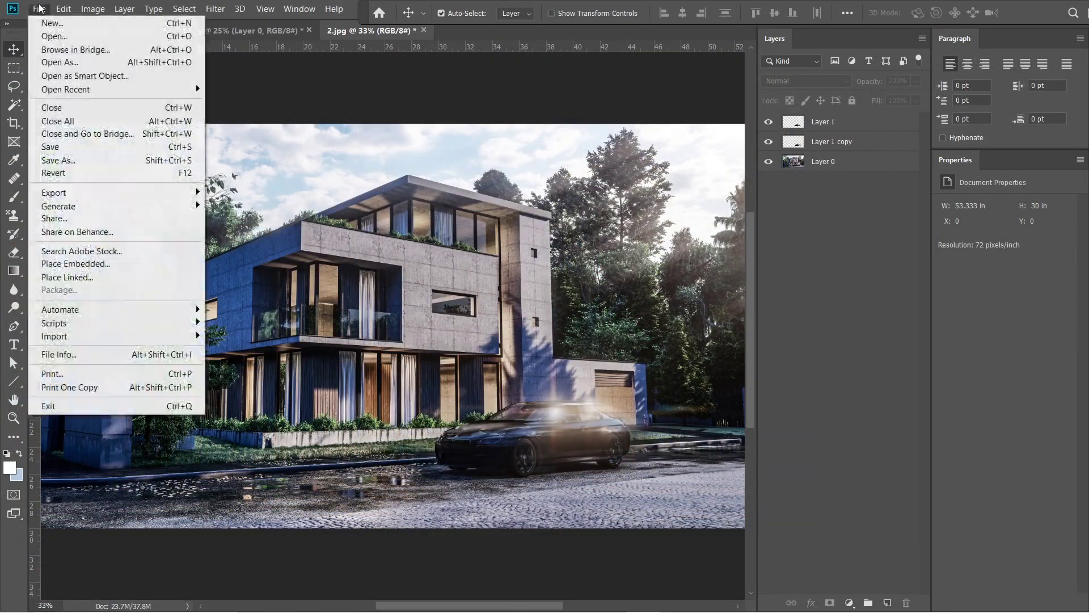
{"action": "left_click", "coordinate": [75, 160]}
{"action": "left_click", "coordinate": [223, 472]}
{"action": "left_click", "coordinate": [224, 267]}
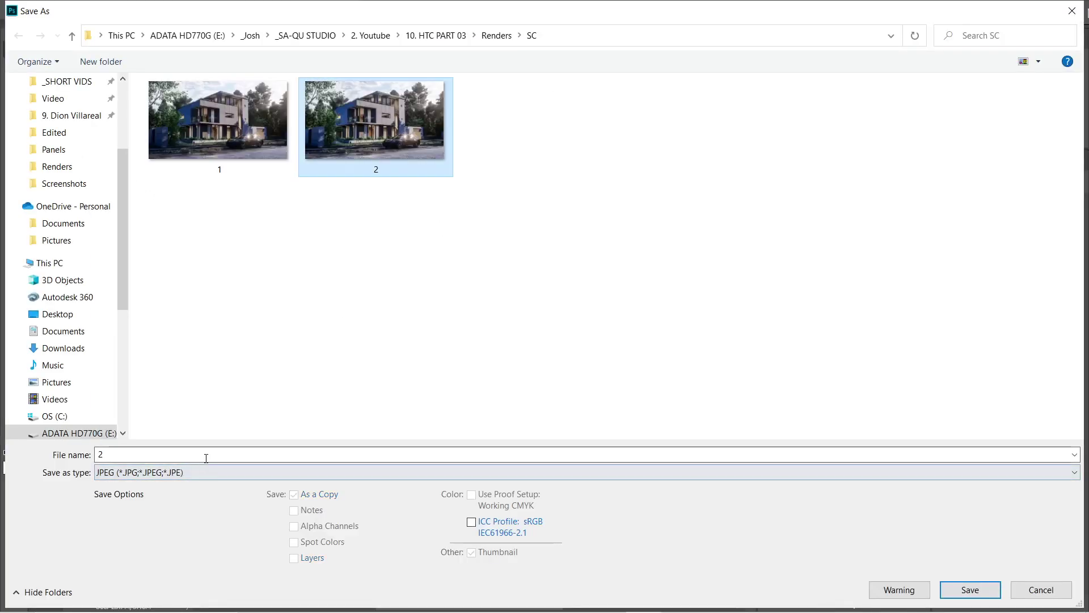
{"action": "key", "text": "Return"}
{"action": "left_click", "coordinate": [627, 156]}
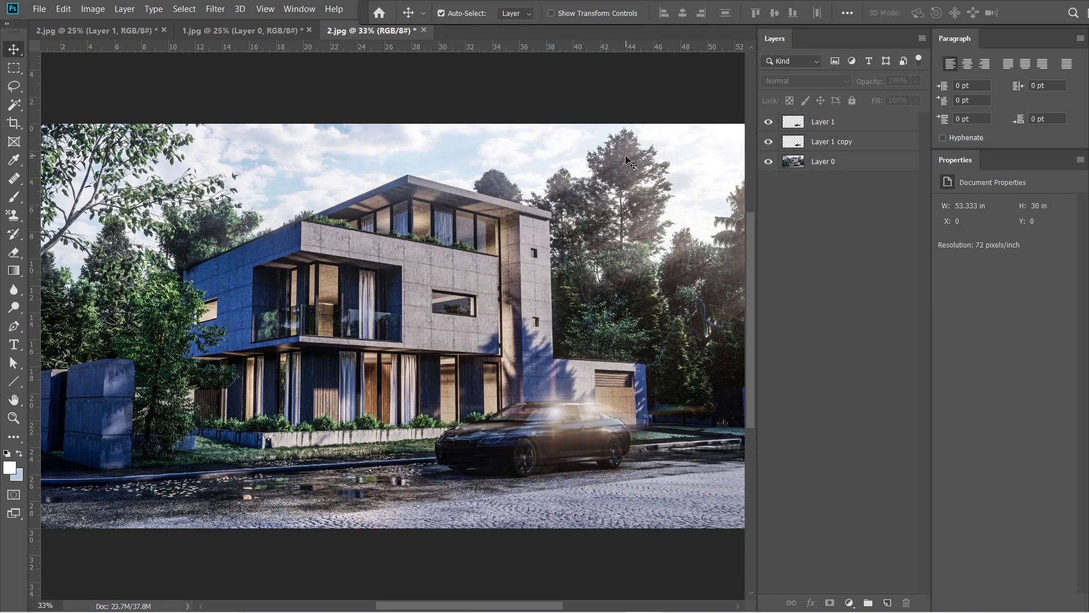